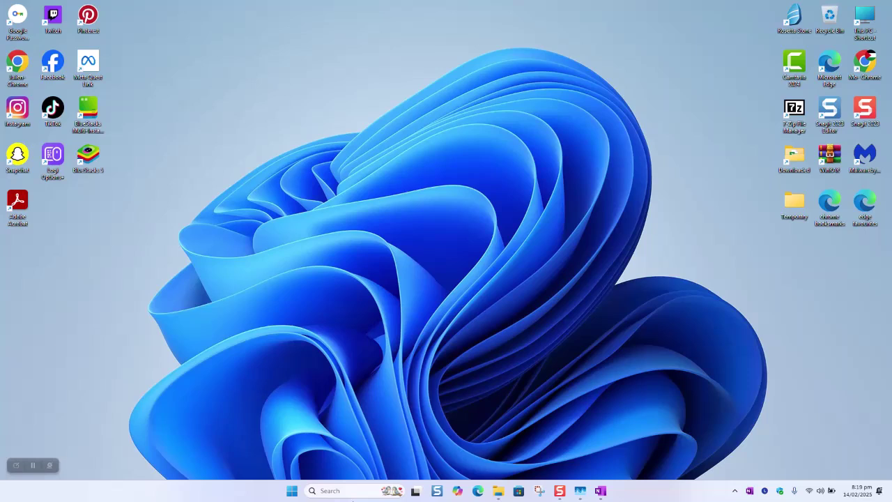
Open the taskbar search panel, then dismiss it to return to the desktop
{"action": "left_click", "coordinate": [375, 488]}
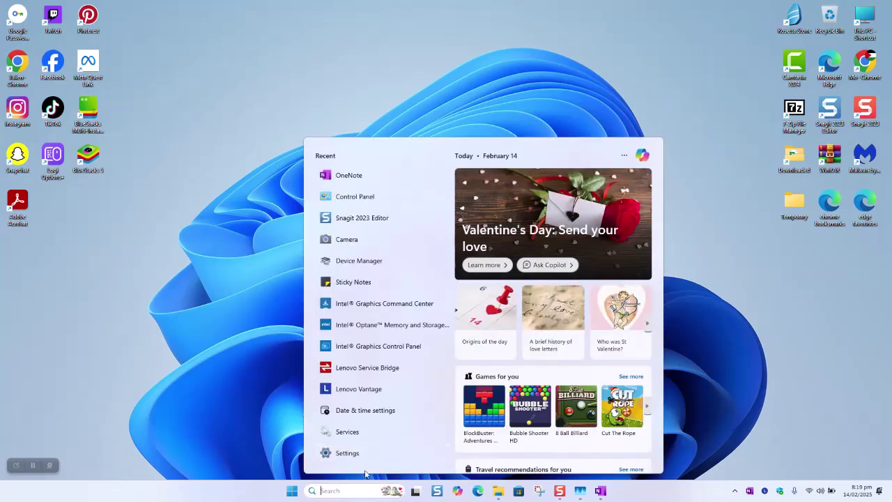
{"action": "left_click", "coordinate": [767, 370]}
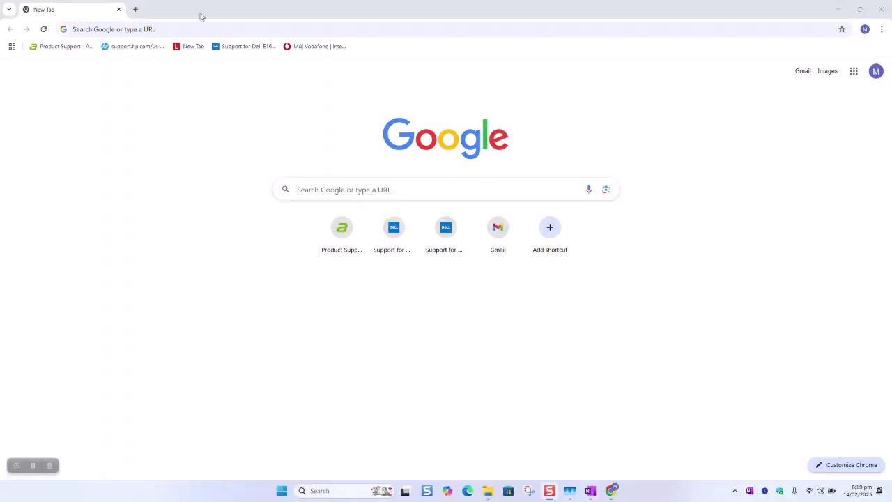
Search Google for 'download drivers lenovo E14'
{"action": "left_click", "coordinate": [201, 30]}
{"action": "type", "text": "down"}
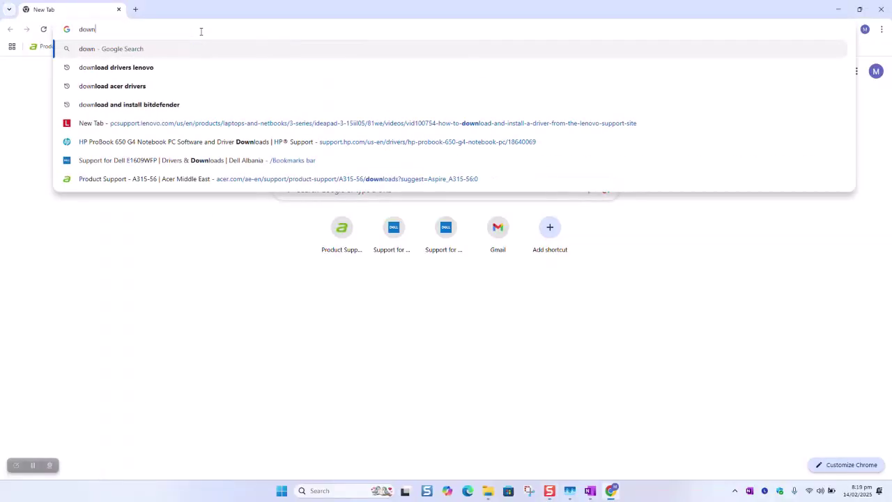
{"action": "type", "text": "load drivers "}
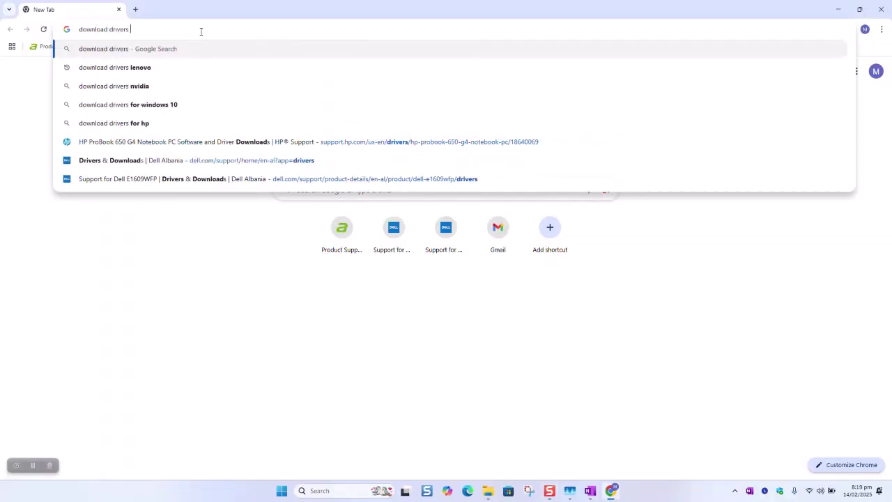
{"action": "type", "text": "lenovo E14"}
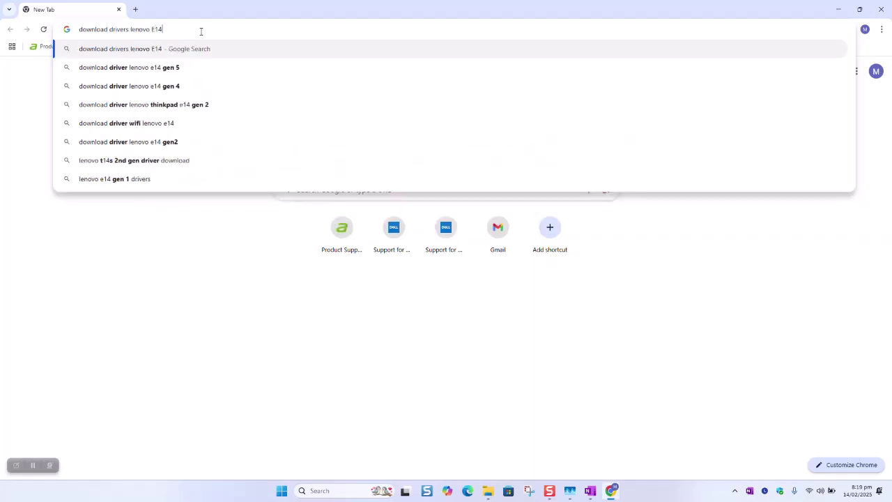
{"action": "key", "text": "Return"}
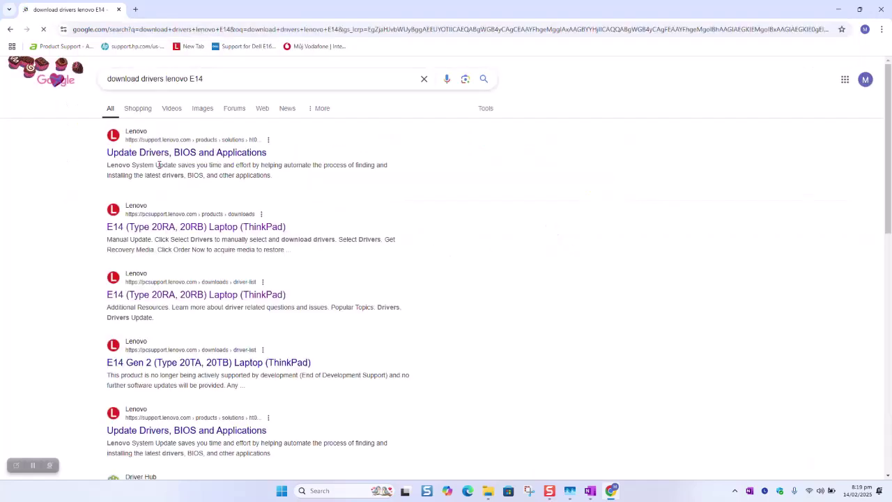
Change the query's model to T420, then back to E14, and rerun the search
{"action": "left_click_drag", "start_coordinate": [212, 79], "coordinate": [194, 79]}
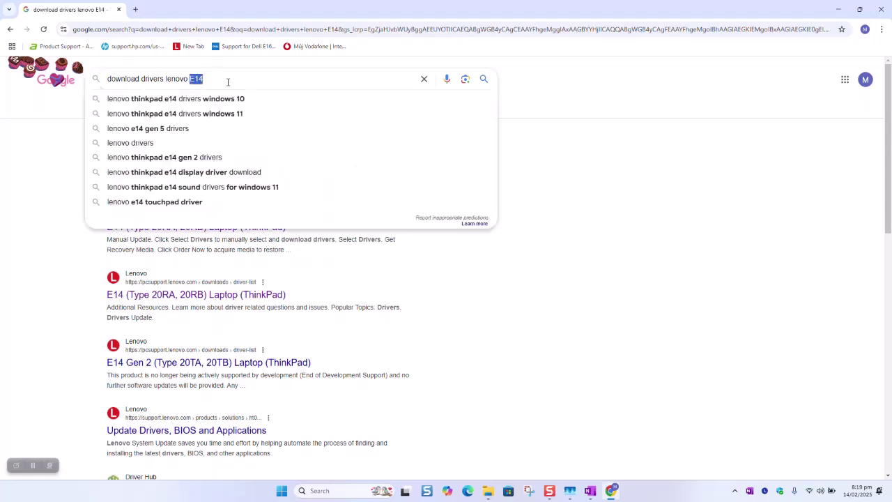
{"action": "type", "text": "T420"}
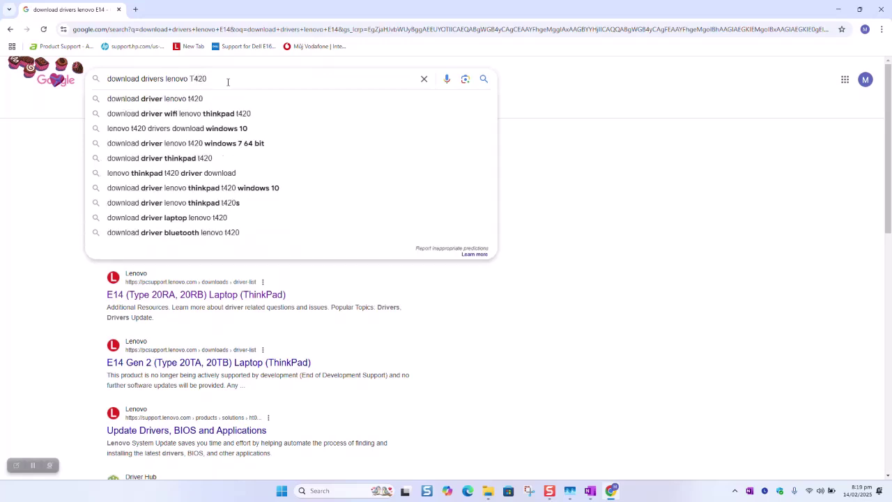
{"action": "left_click", "coordinate": [189, 79]}
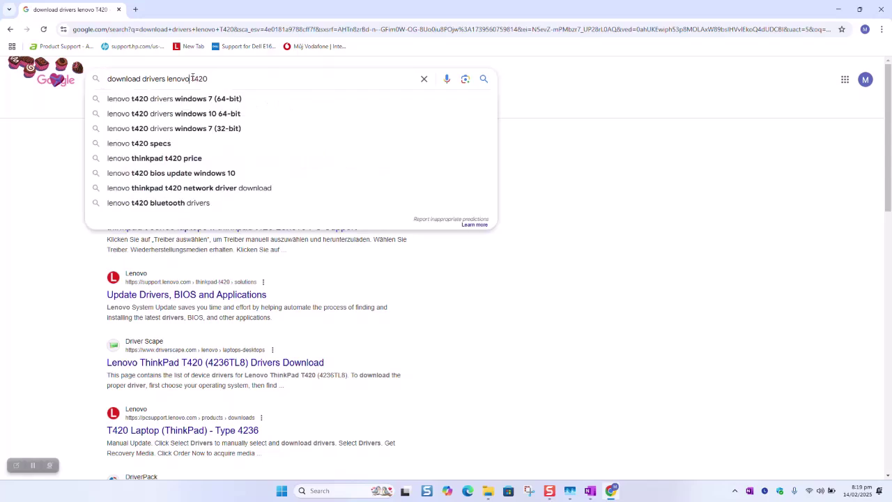
{"action": "left_click_drag", "start_coordinate": [191, 79], "coordinate": [208, 78]}
{"action": "type", "text": "E14"}
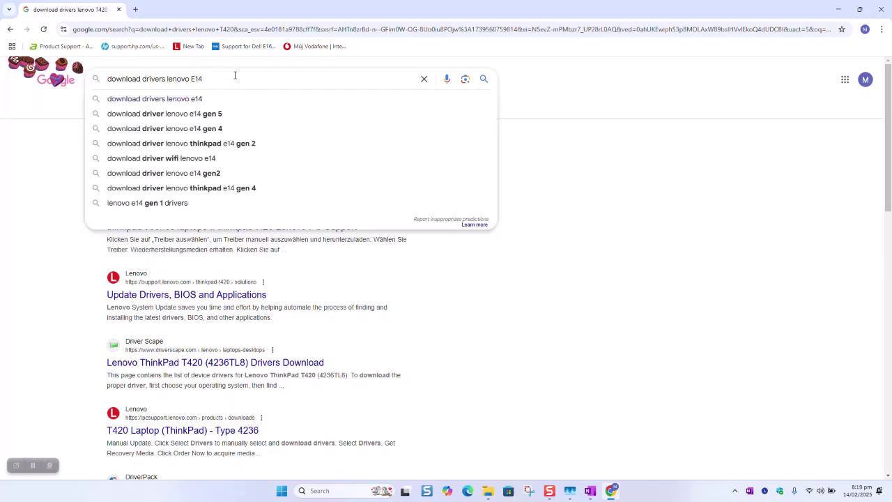
{"action": "key", "text": "Return"}
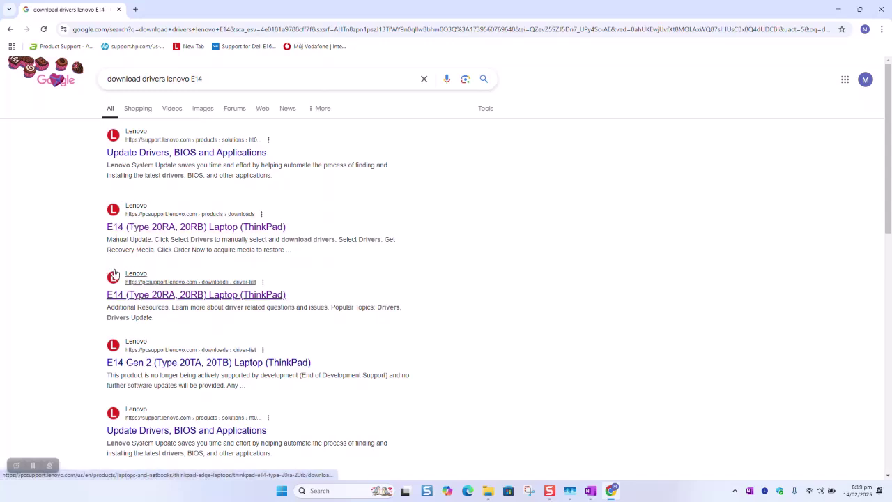
Open the 'E14 (Type 20RA, 20RB) Laptop (ThinkPad)' search result
{"action": "left_click", "coordinate": [148, 229]}
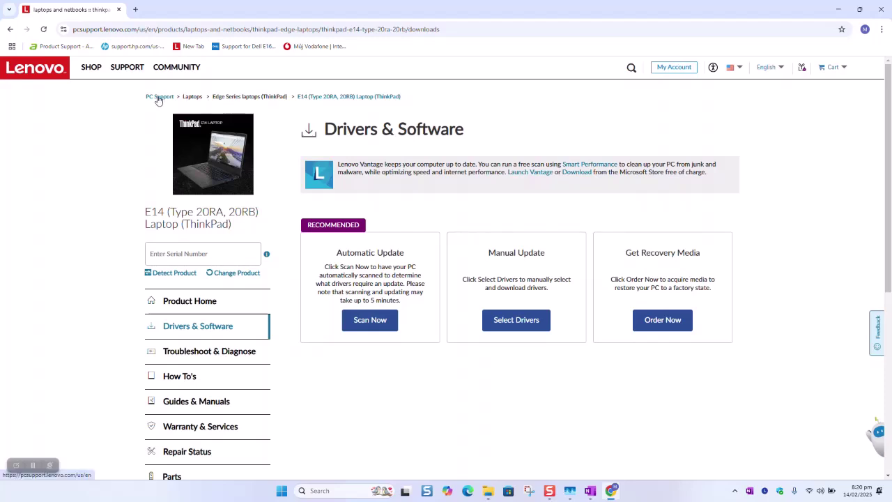
In a new tab, search 'lenovo PC supp' and open the official Lenovo PC support site
{"action": "left_click", "coordinate": [159, 100]}
{"action": "left_click", "coordinate": [135, 9]}
{"action": "type", "text": "l"}
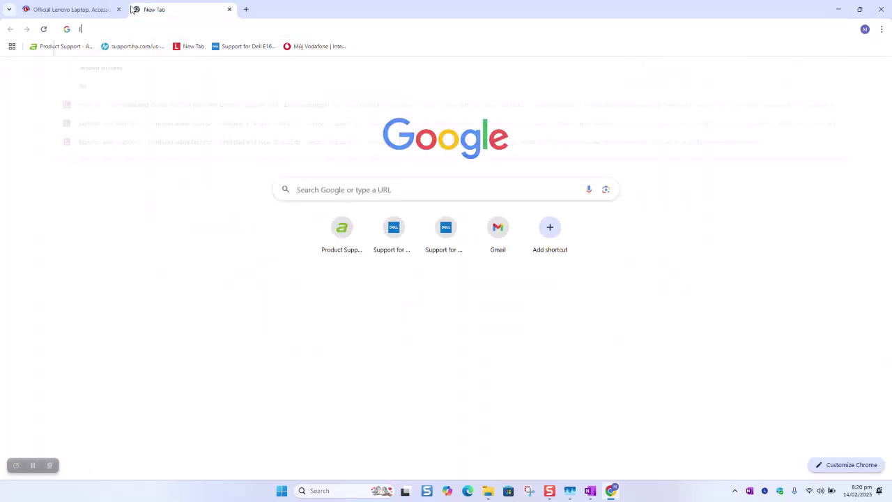
{"action": "type", "text": "enovo"}
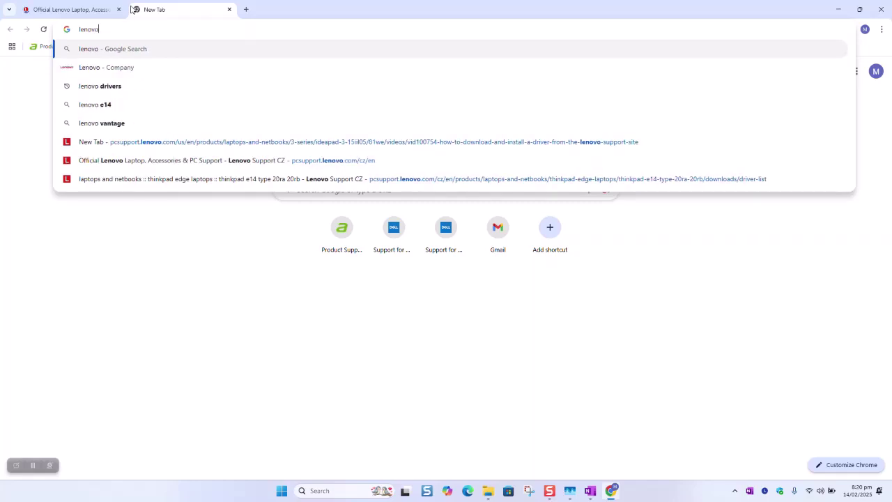
{"action": "type", "text": " PC s"}
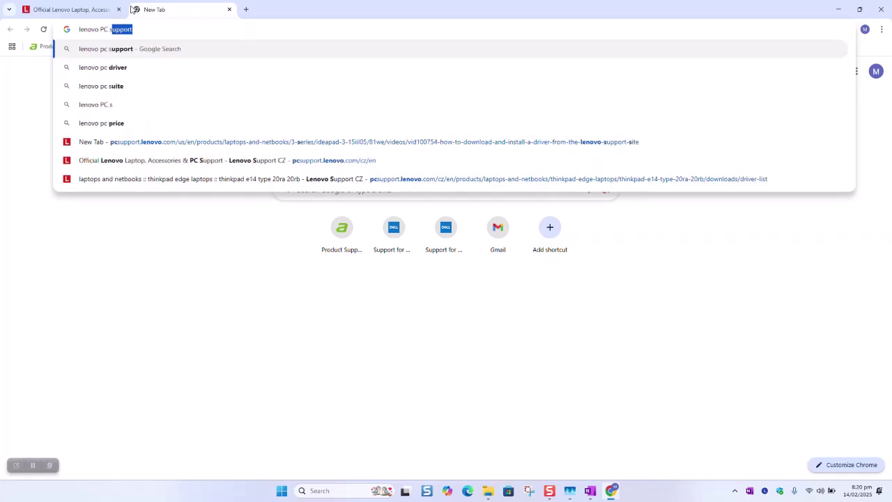
{"action": "type", "text": "upp"}
{"action": "key", "text": "Return"}
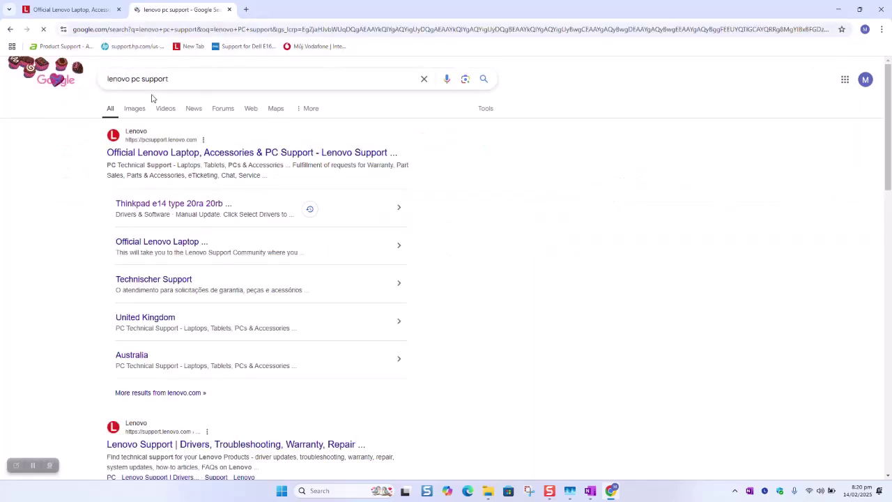
{"action": "left_click", "coordinate": [223, 149]}
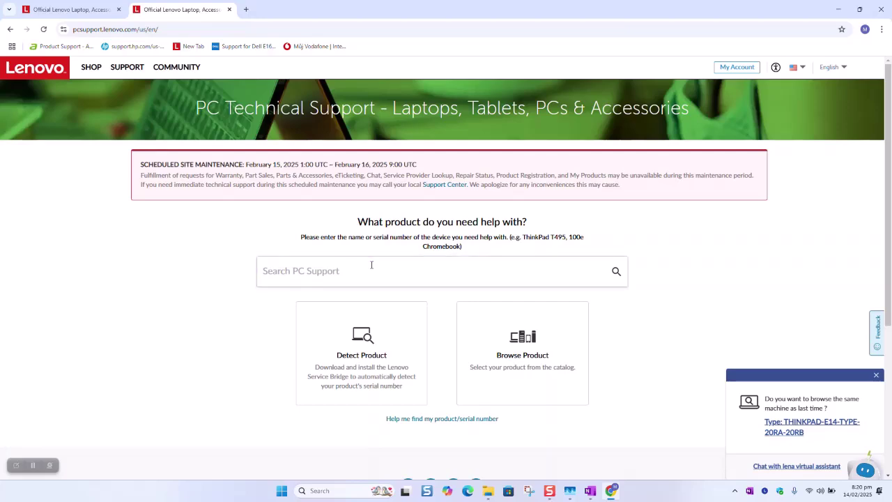
Close the product detection dialog, search E14 and open the Type 20RA, 20RB product page
{"action": "left_click", "coordinate": [349, 315]}
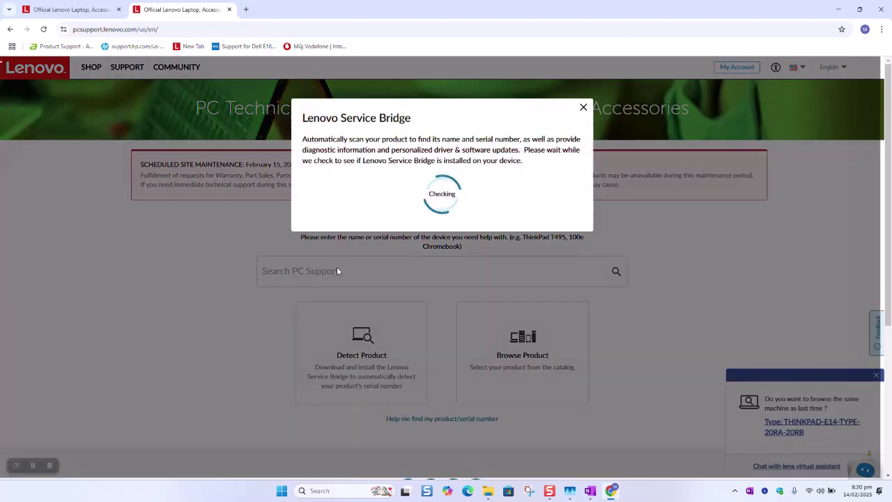
{"action": "left_click", "coordinate": [584, 106]}
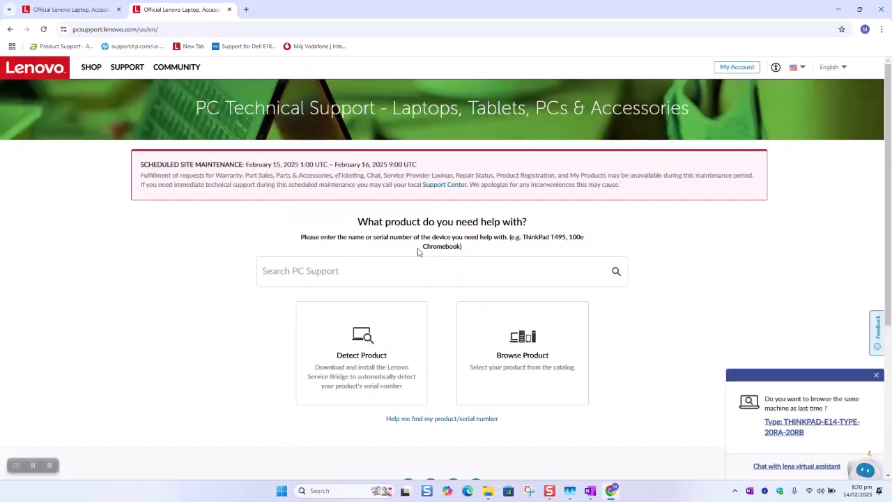
{"action": "left_click", "coordinate": [413, 262]}
{"action": "type", "text": "E14"}
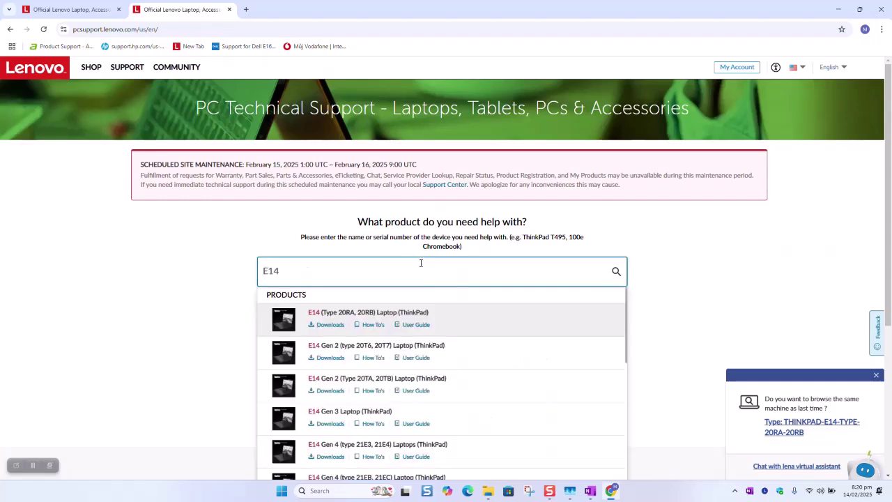
{"action": "scroll", "coordinate": [394, 341], "scroll_direction": "down", "scroll_amount": 2}
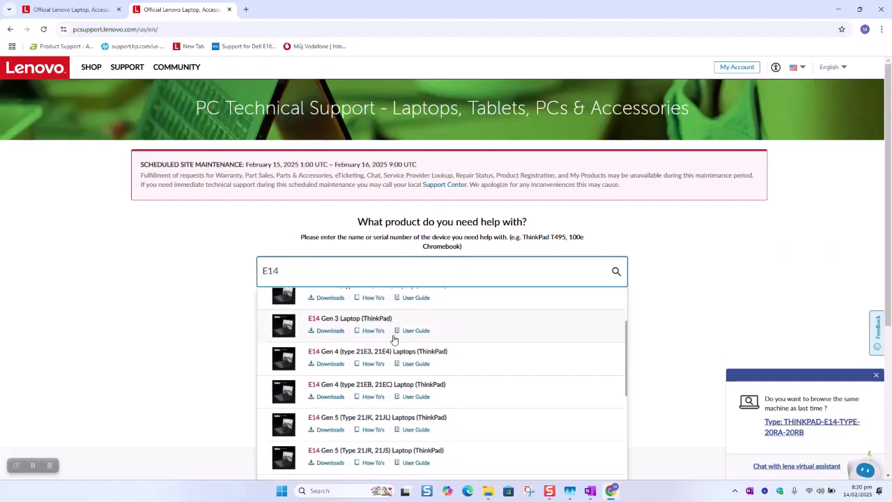
{"action": "scroll", "coordinate": [394, 341], "scroll_direction": "up", "scroll_amount": 2}
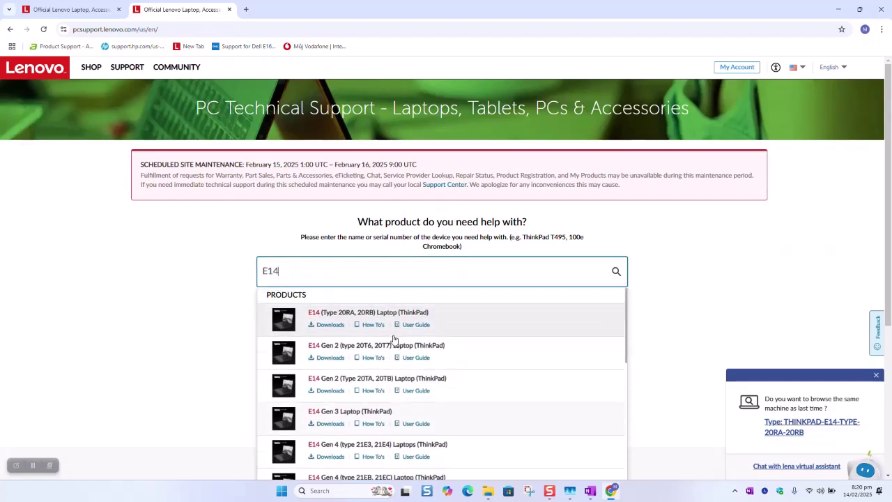
{"action": "left_click", "coordinate": [448, 320]}
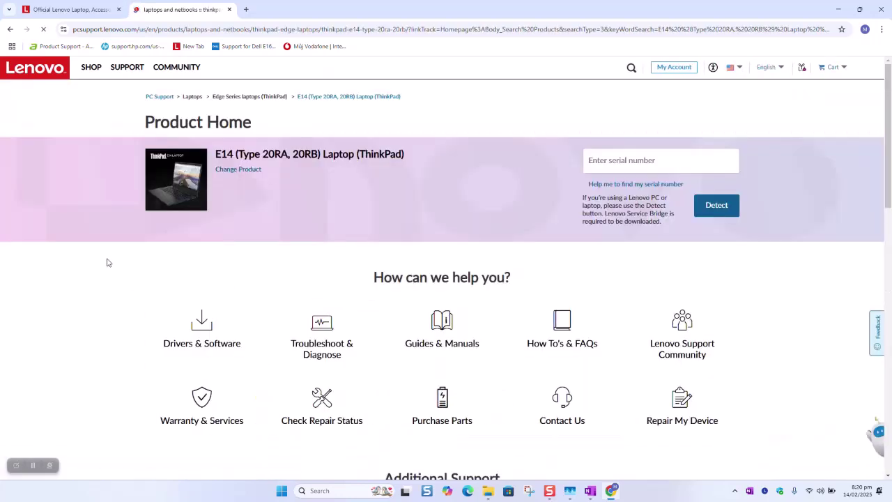
{"action": "scroll", "coordinate": [105, 261], "scroll_direction": "down", "scroll_amount": 1}
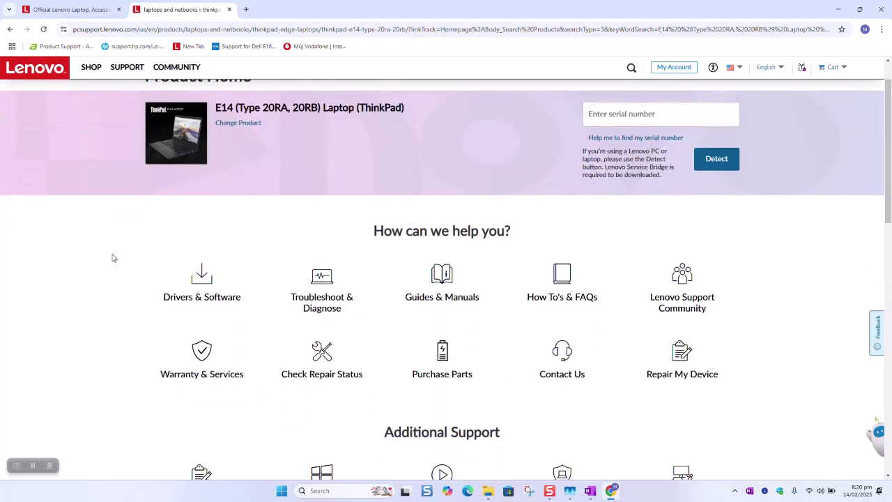
Open the E14's manual driver list filtered to Windows 11 (64-bit)
{"action": "left_click", "coordinate": [199, 299]}
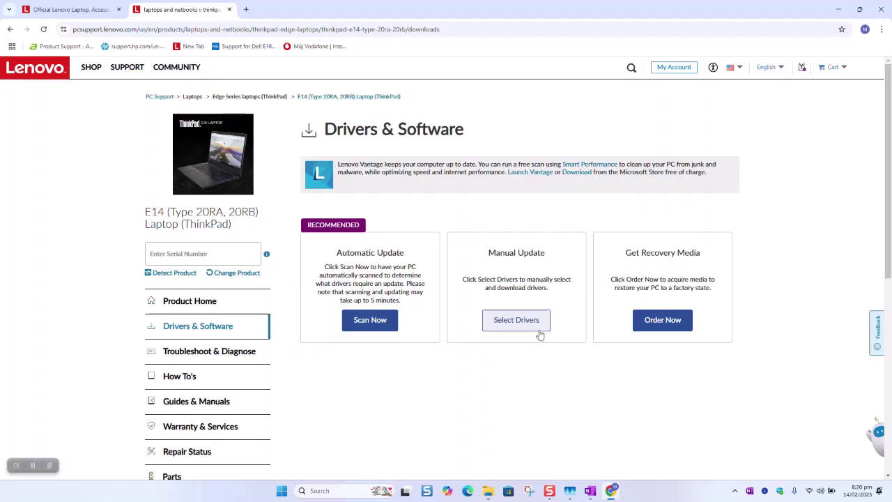
{"action": "left_click", "coordinate": [515, 322]}
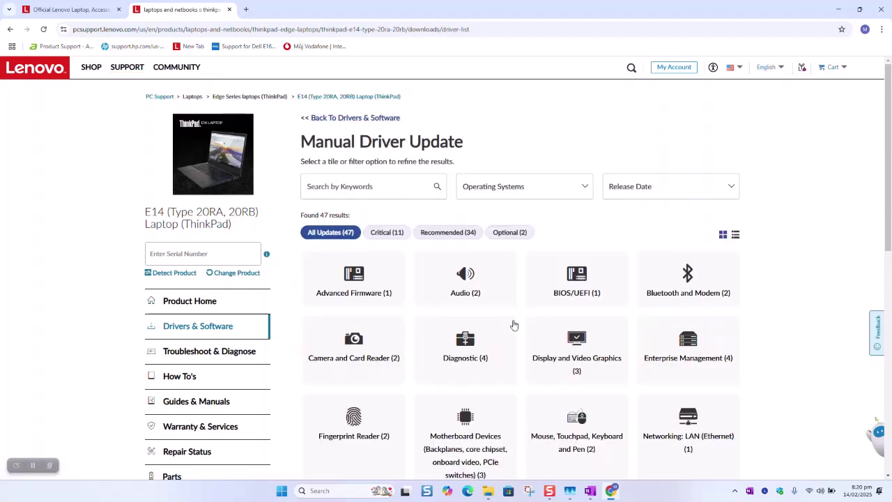
{"action": "scroll", "coordinate": [357, 258], "scroll_direction": "down", "scroll_amount": 1}
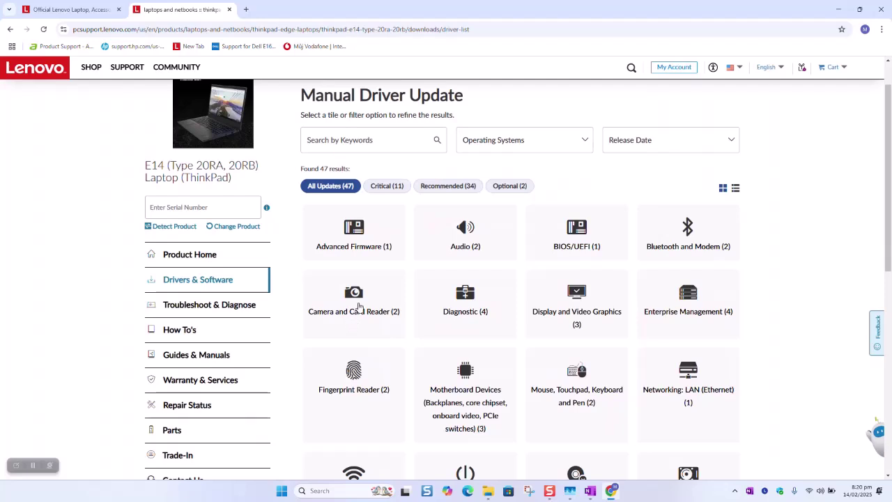
{"action": "left_click", "coordinate": [509, 140]}
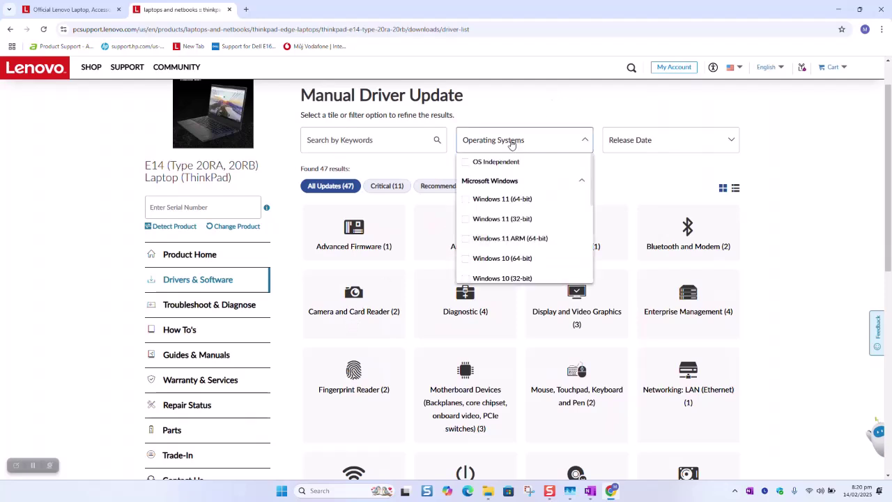
{"action": "left_click", "coordinate": [492, 200]}
{"action": "left_click", "coordinate": [584, 140]}
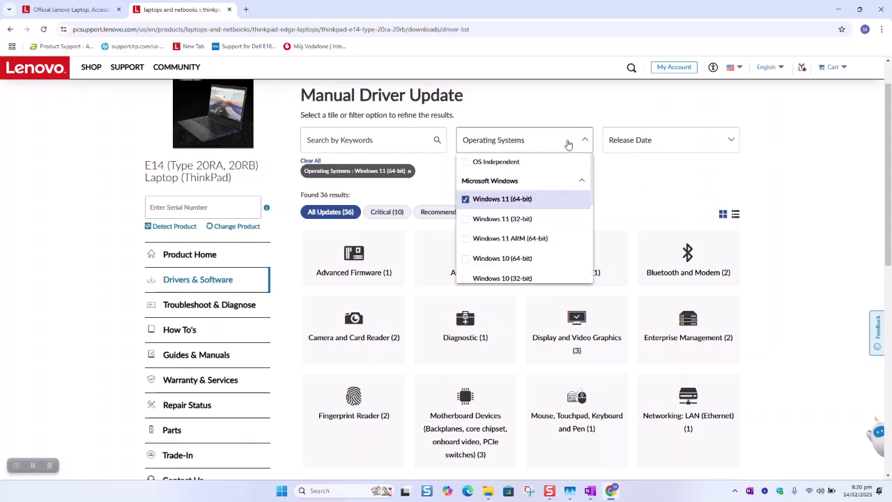
{"action": "left_click", "coordinate": [584, 141]}
{"action": "scroll", "coordinate": [401, 183], "scroll_direction": "down", "scroll_amount": 3}
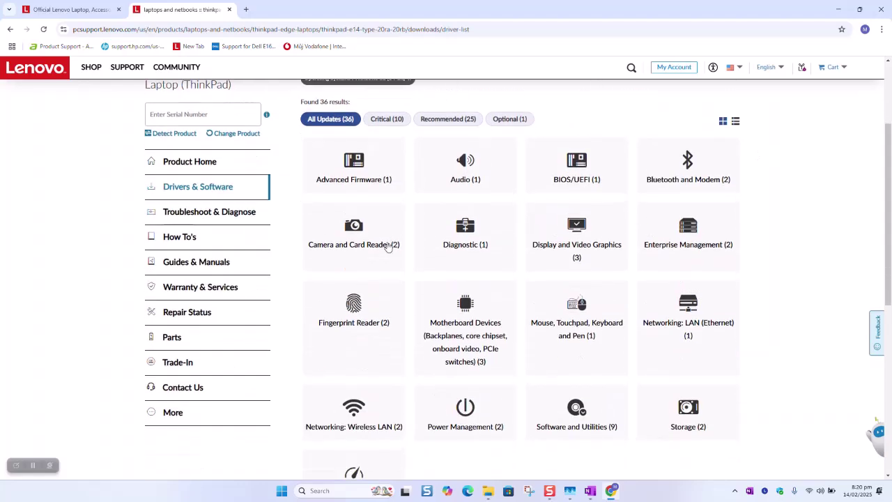
Expand Camera and Card Reader and review the Integrated Camera driver and firmware entries
{"action": "left_click", "coordinate": [360, 235]}
{"action": "scroll", "coordinate": [394, 218], "scroll_direction": "down", "scroll_amount": 2}
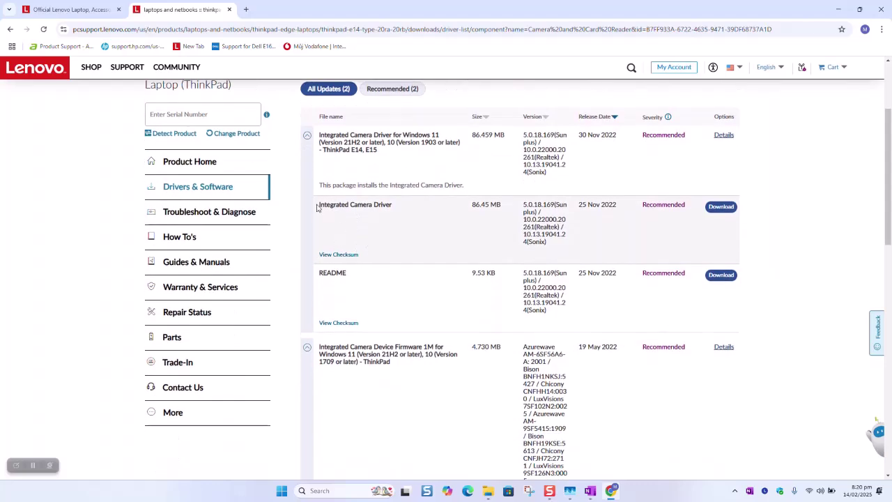
{"action": "left_click_drag", "start_coordinate": [318, 207], "coordinate": [401, 204]}
{"action": "scroll", "coordinate": [376, 201], "scroll_direction": "down", "scroll_amount": 3}
{"action": "left_click", "coordinate": [377, 202]}
{"action": "scroll", "coordinate": [199, 338], "scroll_direction": "down", "scroll_amount": 1}
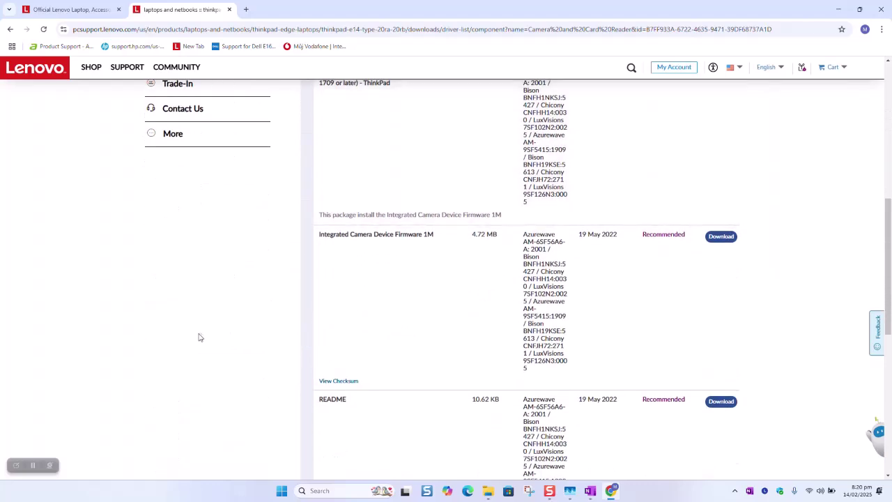
{"action": "scroll", "coordinate": [376, 302], "scroll_direction": "up", "scroll_amount": 4}
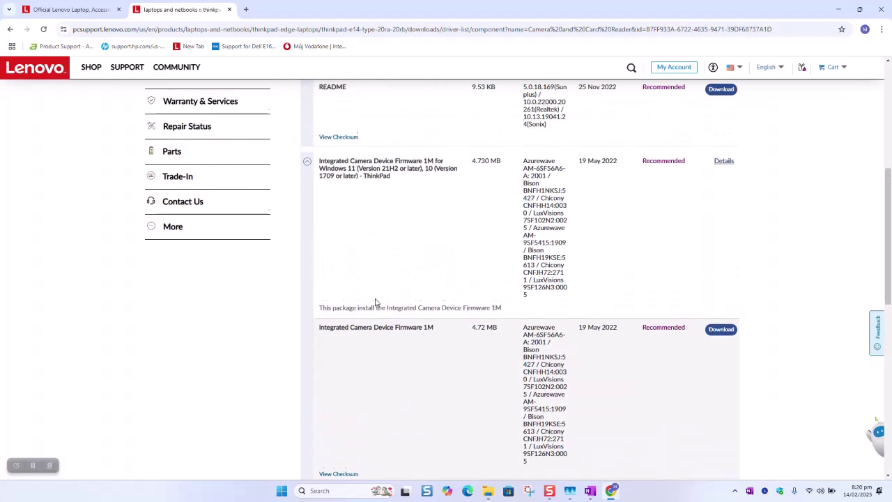
{"action": "scroll", "coordinate": [384, 298], "scroll_direction": "down", "scroll_amount": 10}
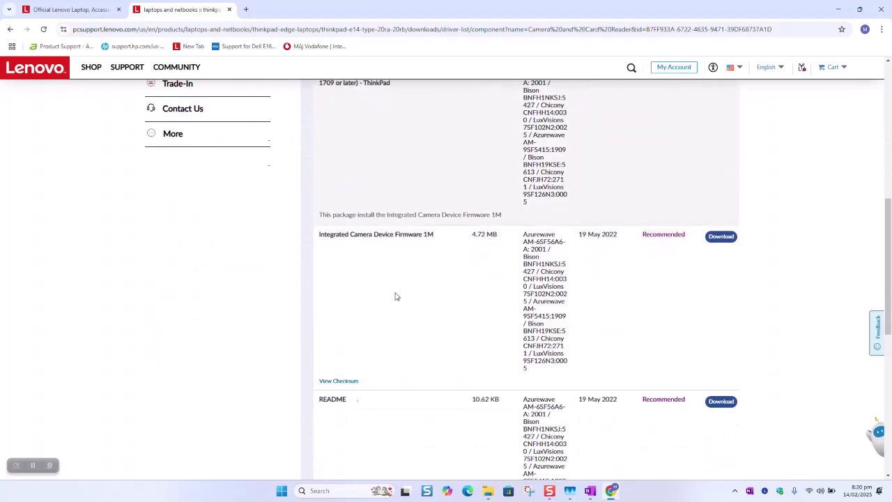
{"action": "scroll", "coordinate": [407, 289], "scroll_direction": "up", "scroll_amount": 4}
{"action": "scroll", "coordinate": [418, 265], "scroll_direction": "up", "scroll_amount": 1}
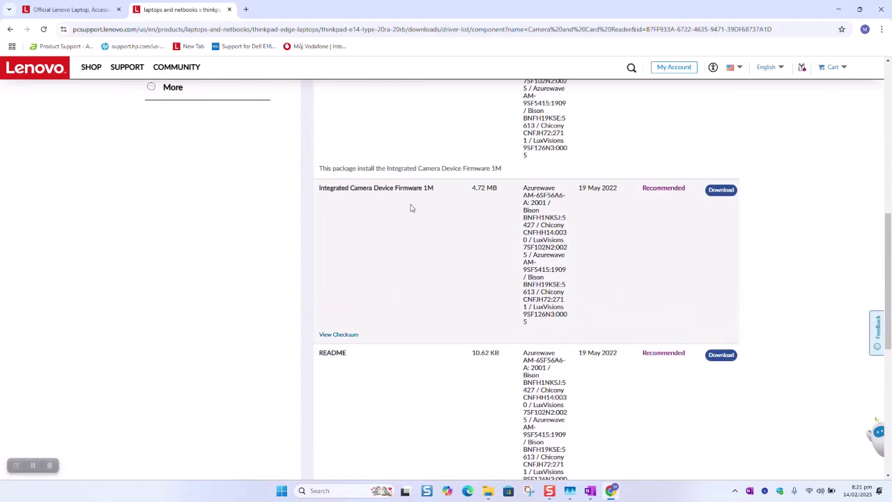
Check the README and release date, then download the Integrated Camera Driver (86.45 MB)
{"action": "left_click_drag", "start_coordinate": [357, 357], "coordinate": [324, 361]}
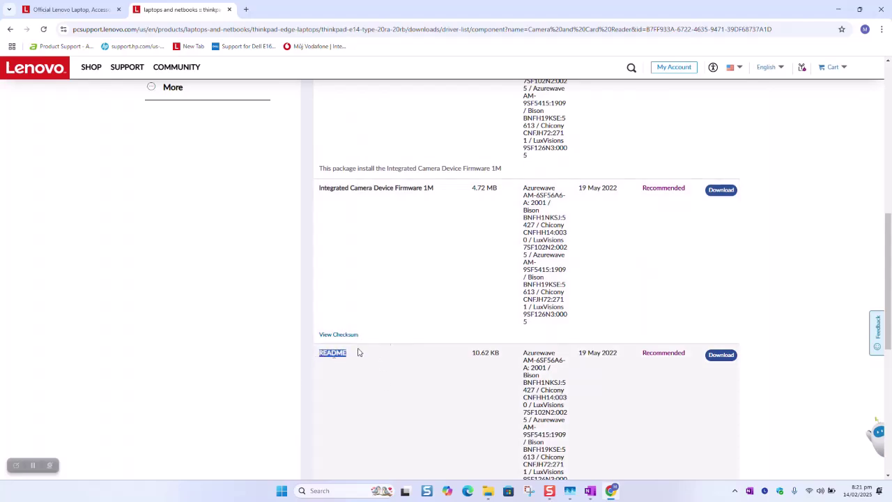
{"action": "scroll", "coordinate": [510, 319], "scroll_direction": "up", "scroll_amount": 1}
{"action": "left_click_drag", "start_coordinate": [625, 286], "coordinate": [570, 288]}
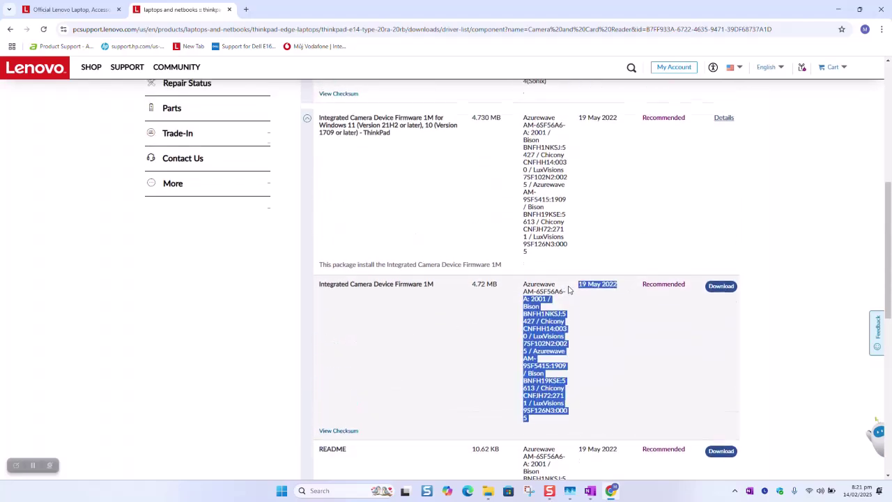
{"action": "scroll", "coordinate": [569, 291], "scroll_direction": "up", "scroll_amount": 1}
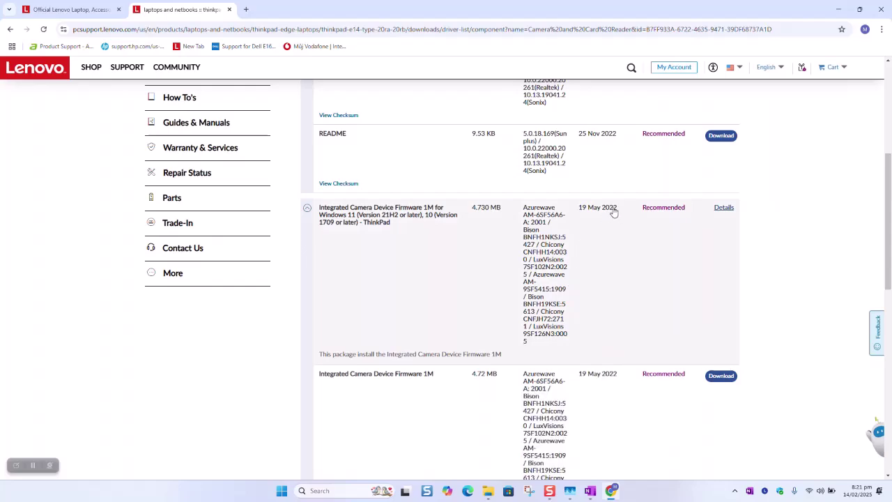
{"action": "left_click_drag", "start_coordinate": [612, 207], "coordinate": [524, 209]}
{"action": "scroll", "coordinate": [596, 300], "scroll_direction": "up", "scroll_amount": 2}
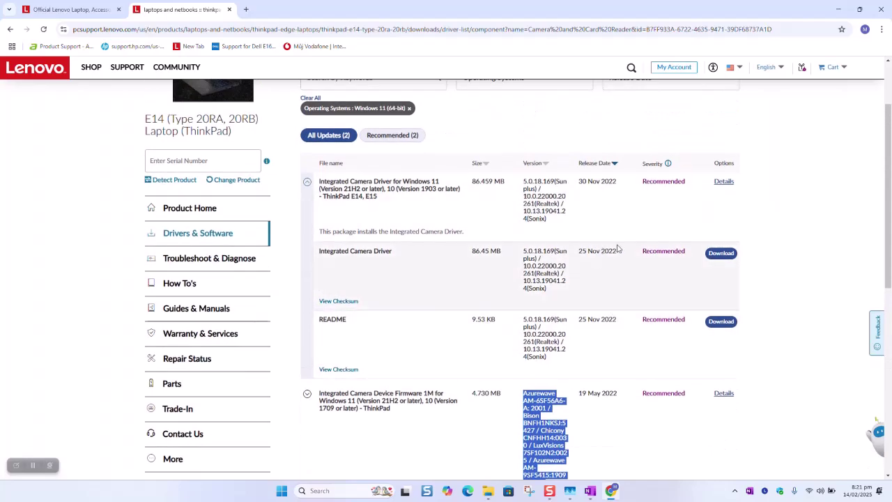
{"action": "left_click_drag", "start_coordinate": [618, 249], "coordinate": [586, 255]}
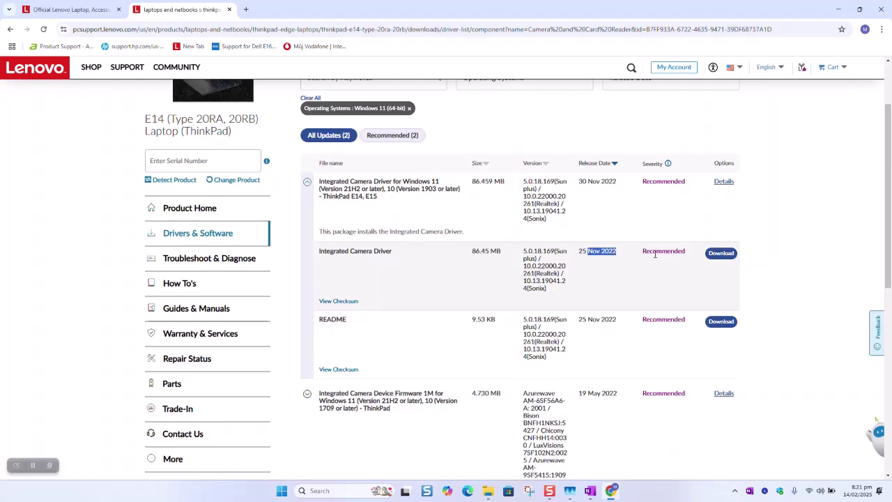
{"action": "left_click", "coordinate": [719, 253]}
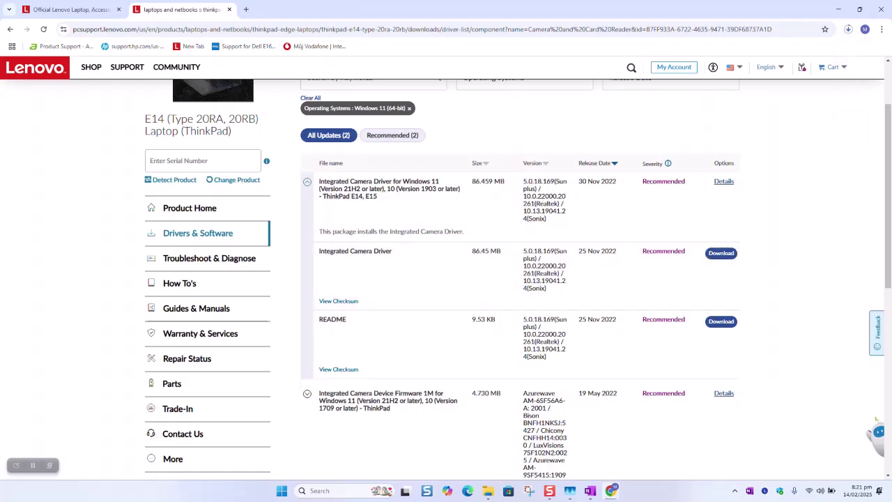
Open Device Manager via 'device manager' search and select the Integrated Camera under Cameras
{"action": "left_click", "coordinate": [357, 491]}
{"action": "type", "text": "d"}
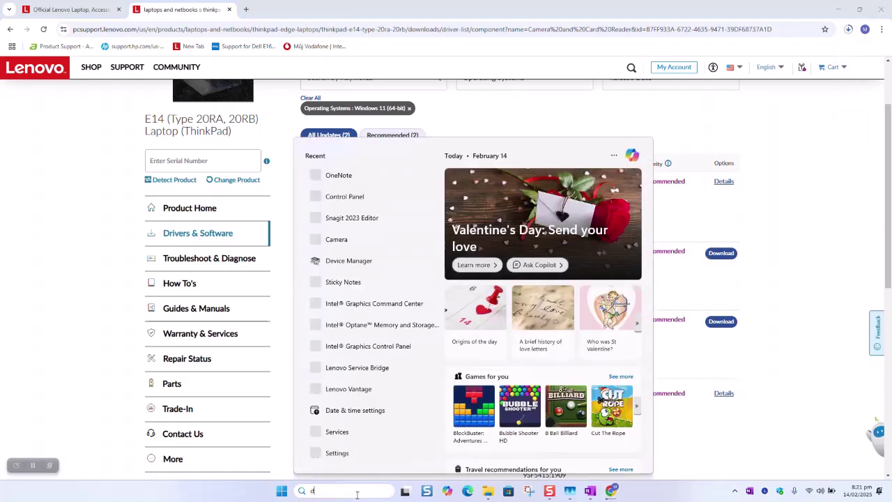
{"action": "type", "text": "evice manager"}
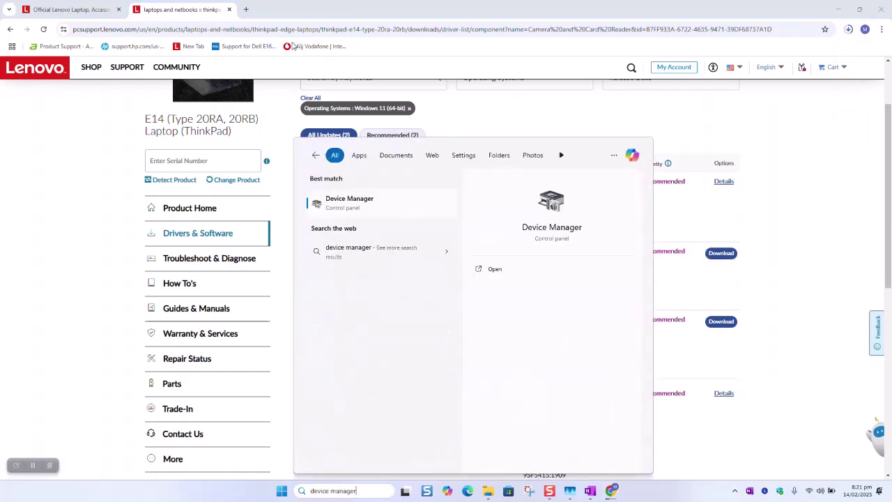
{"action": "left_click", "coordinate": [368, 208]}
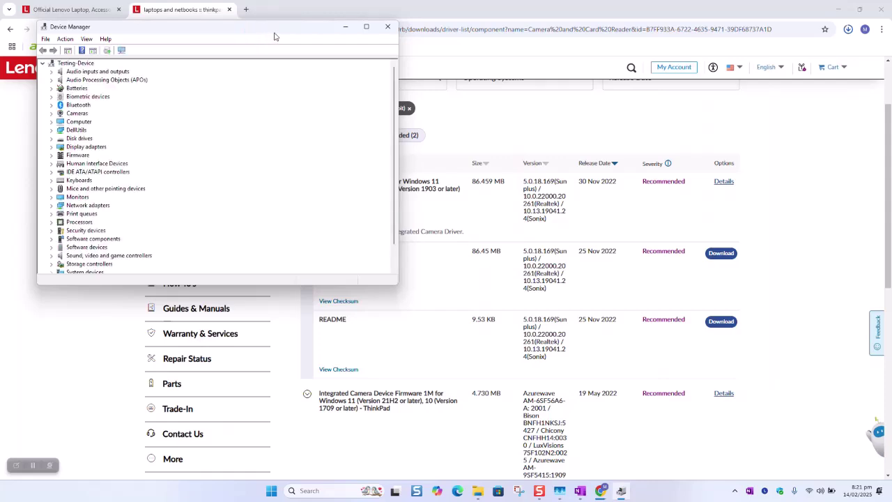
{"action": "left_click_drag", "start_coordinate": [274, 32], "coordinate": [369, 65]}
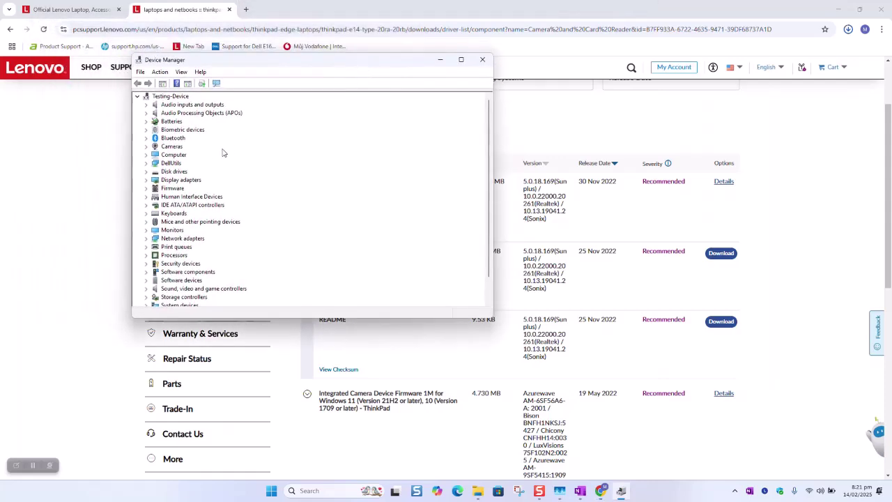
{"action": "left_click", "coordinate": [146, 147]}
{"action": "left_click", "coordinate": [178, 154]}
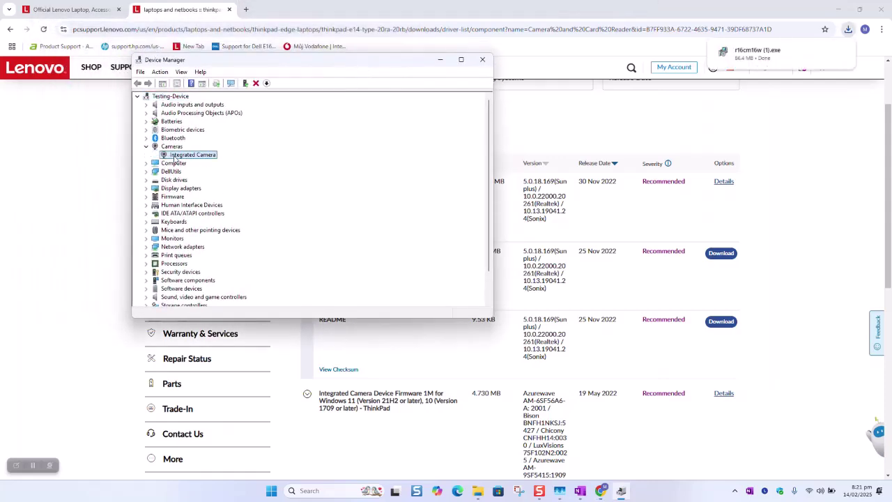
Update the Integrated Camera driver by browsing this computer, opening the folder chooser
{"action": "right_click", "coordinate": [188, 156]}
{"action": "left_click", "coordinate": [198, 162]}
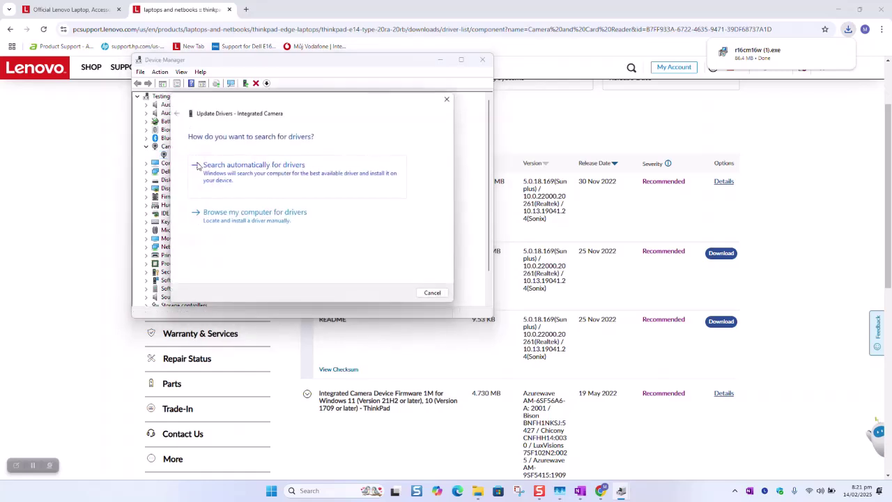
{"action": "left_click", "coordinate": [240, 215]}
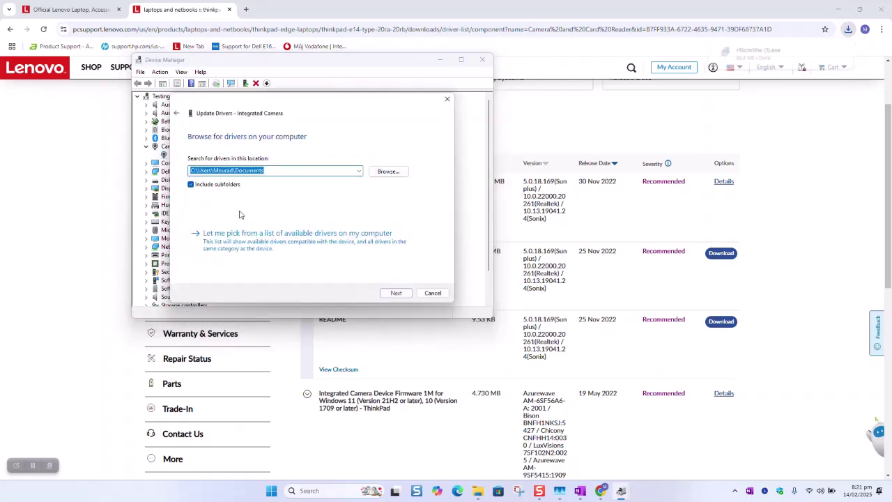
{"action": "left_click", "coordinate": [392, 174]}
{"action": "scroll", "coordinate": [426, 244], "scroll_direction": "down", "scroll_amount": 2}
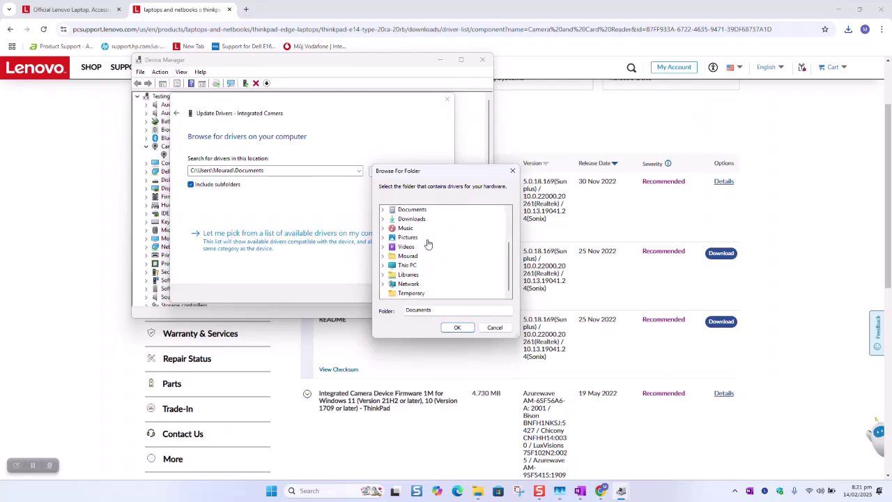
Open the driver's Downloads folder from Chrome's downloads, view its full path, then close it
{"action": "left_click", "coordinate": [801, 14]}
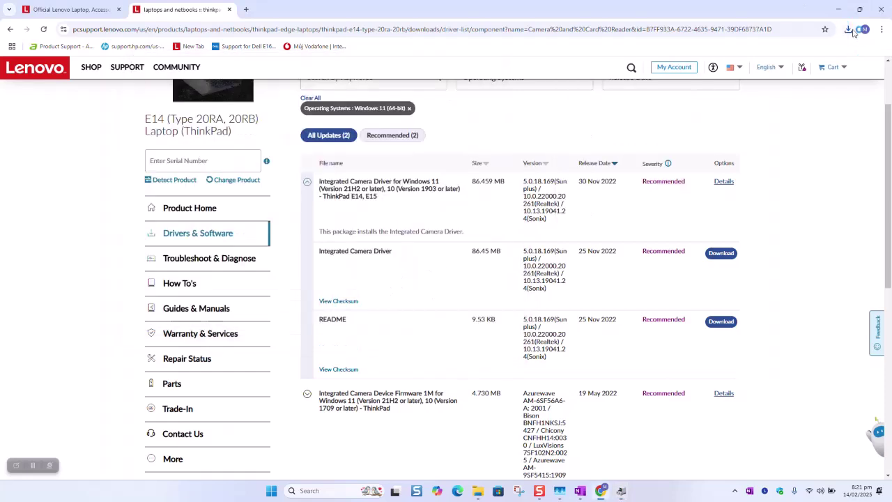
{"action": "left_click", "coordinate": [848, 28]}
{"action": "left_click", "coordinate": [823, 70]}
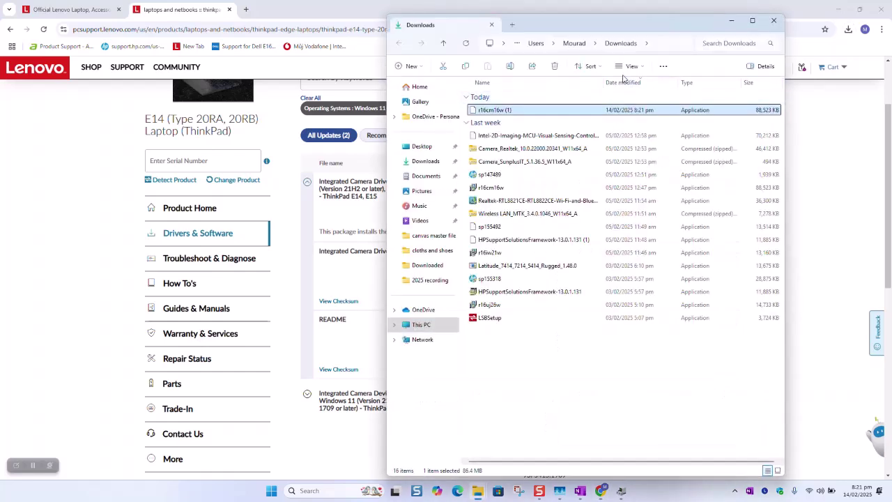
{"action": "left_click", "coordinate": [667, 42]}
{"action": "key", "text": "ctrl+c"}
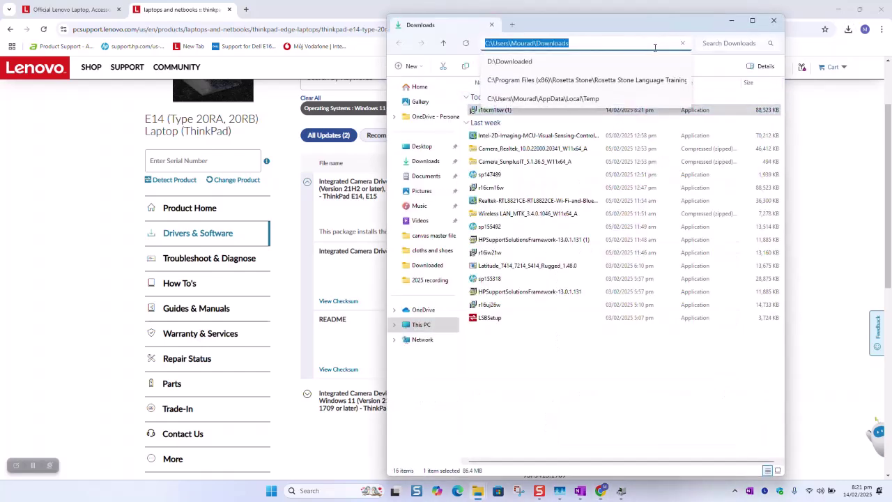
{"action": "left_click", "coordinate": [774, 20]}
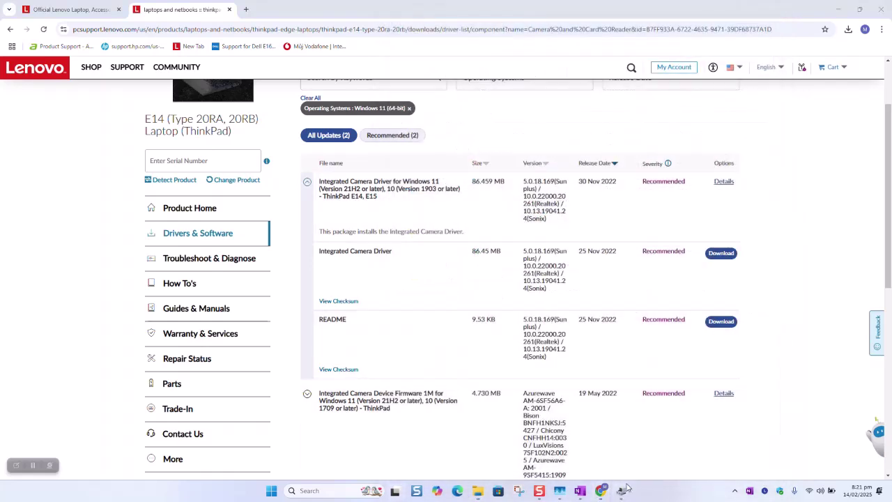
Return to the driver folder picker and paste the Downloads path into the browser address bar
{"action": "mouse_move", "coordinate": [621, 491]}
{"action": "left_click", "coordinate": [636, 454]}
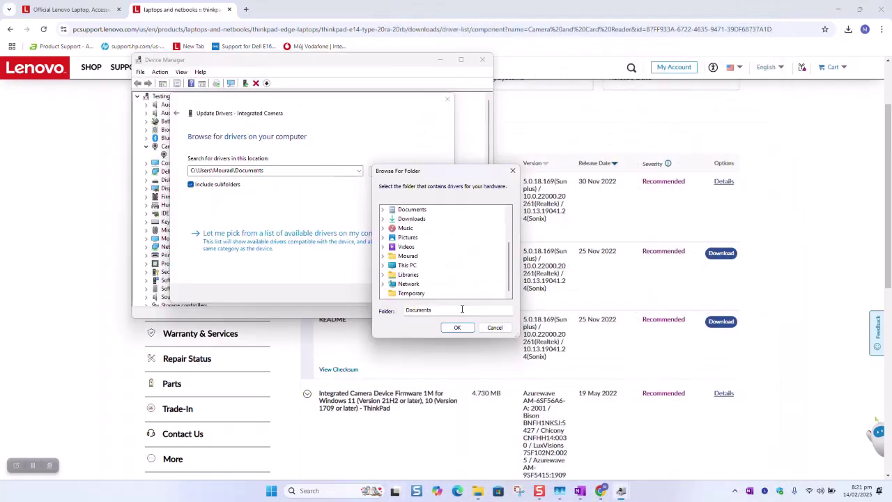
{"action": "left_click", "coordinate": [481, 29]}
{"action": "key", "text": "ctrl+v"}
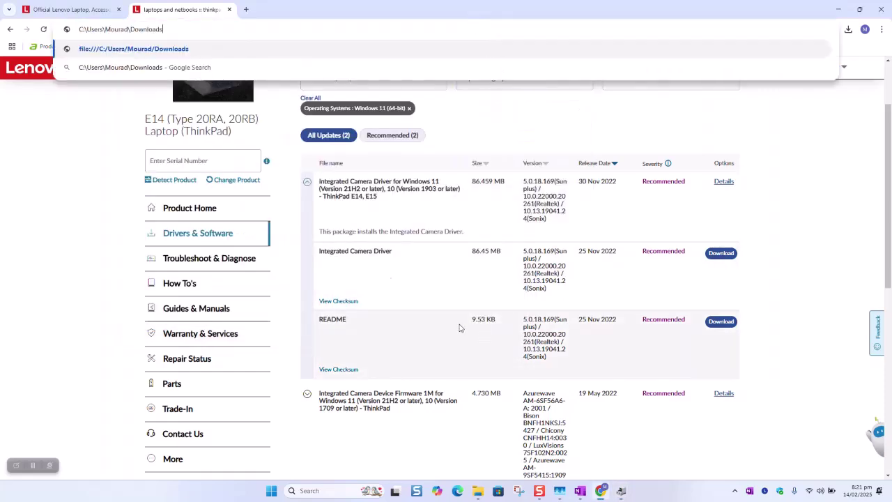
{"action": "left_click", "coordinate": [280, 74]}
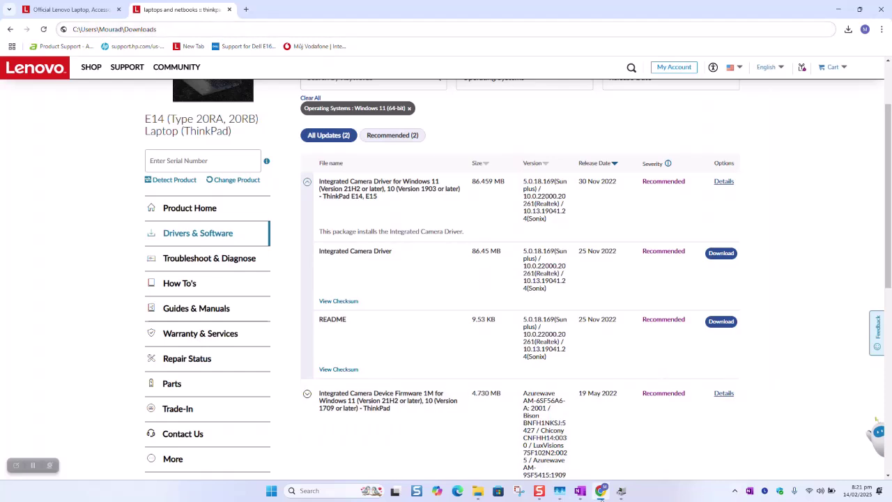
Choose This PC > Data (D:) > Downloaded as the driver folder and confirm it
{"action": "mouse_move", "coordinate": [620, 491]}
{"action": "left_click", "coordinate": [643, 475]}
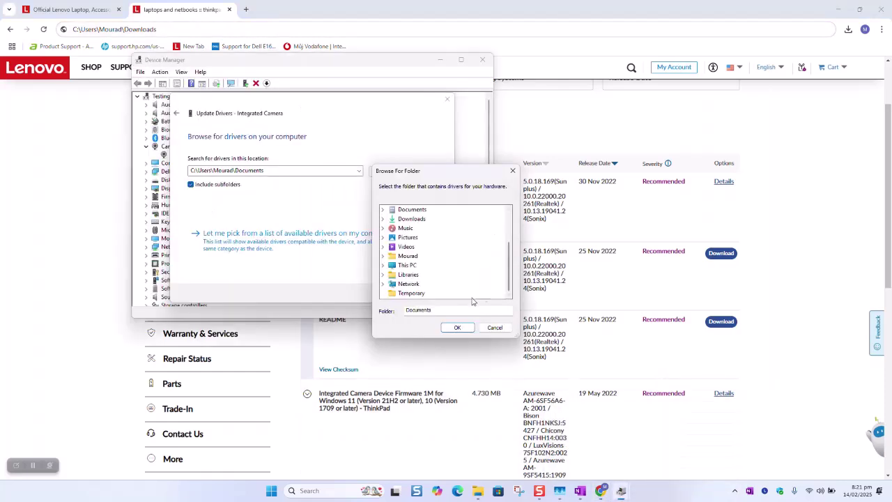
{"action": "scroll", "coordinate": [424, 265], "scroll_direction": "up", "scroll_amount": 2}
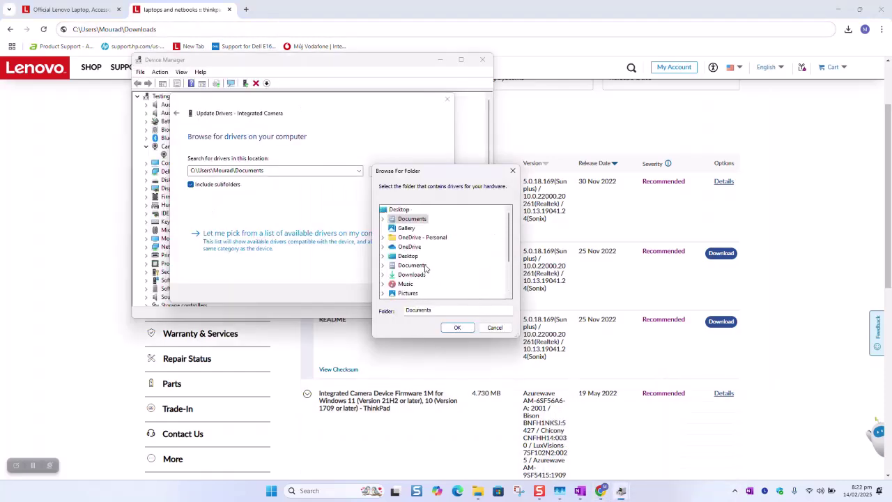
{"action": "scroll", "coordinate": [423, 265], "scroll_direction": "down", "scroll_amount": 2}
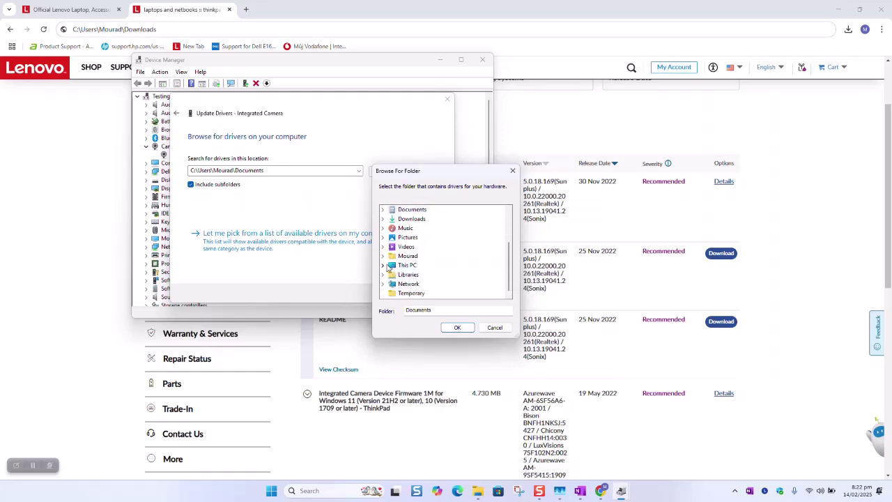
{"action": "left_click", "coordinate": [382, 266]}
{"action": "left_click", "coordinate": [392, 265]}
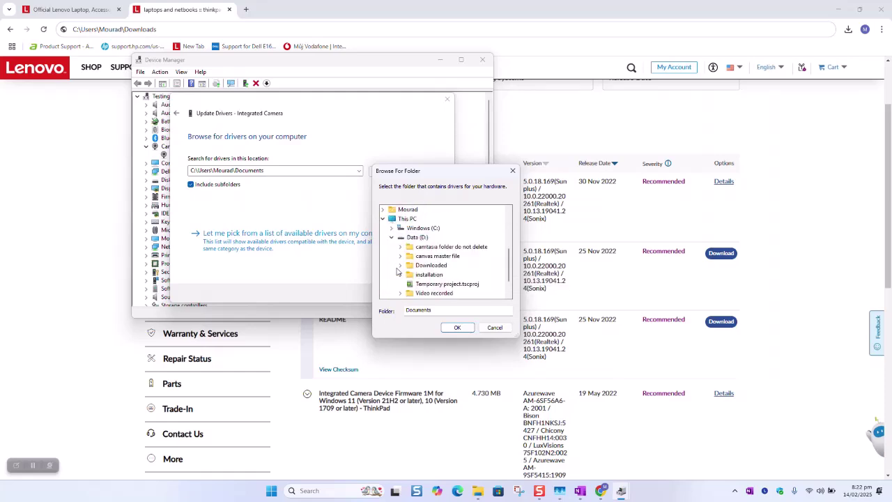
{"action": "double_click", "coordinate": [422, 266]}
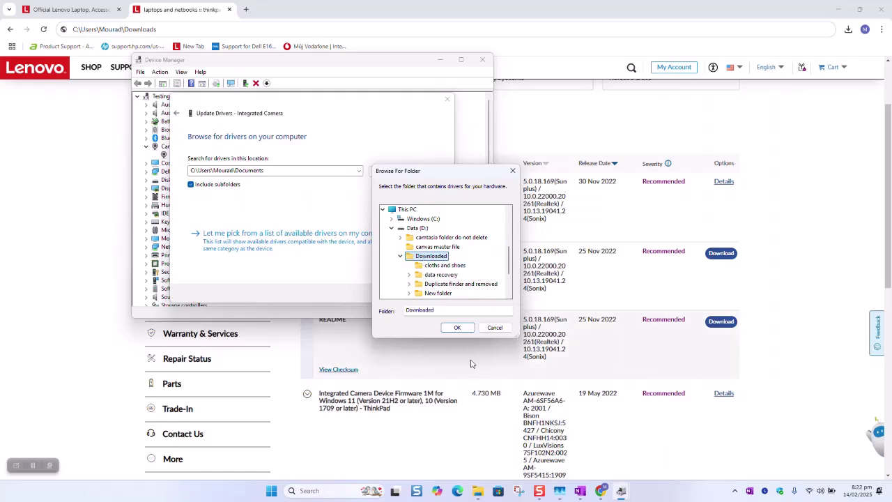
{"action": "left_click", "coordinate": [457, 327]}
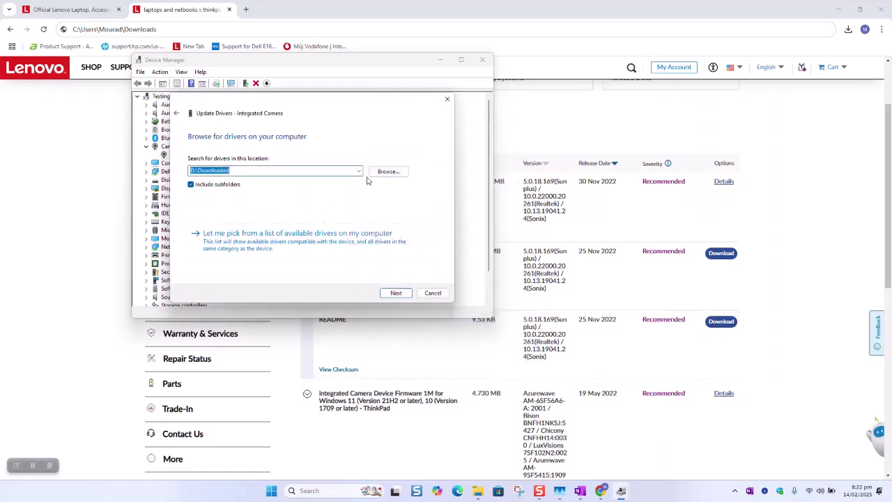
Search D:\Downloaded for the camera driver; it reports the best driver is already installed
{"action": "left_click", "coordinate": [35, 465]}
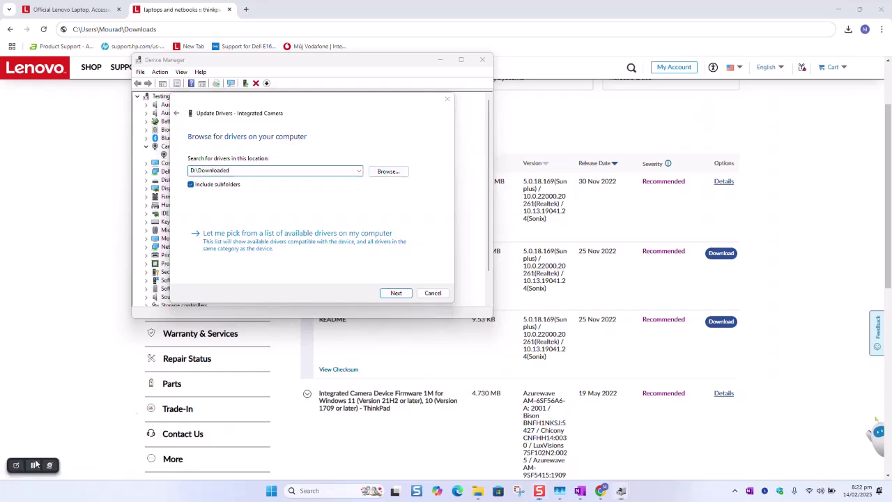
{"action": "left_click", "coordinate": [403, 297]}
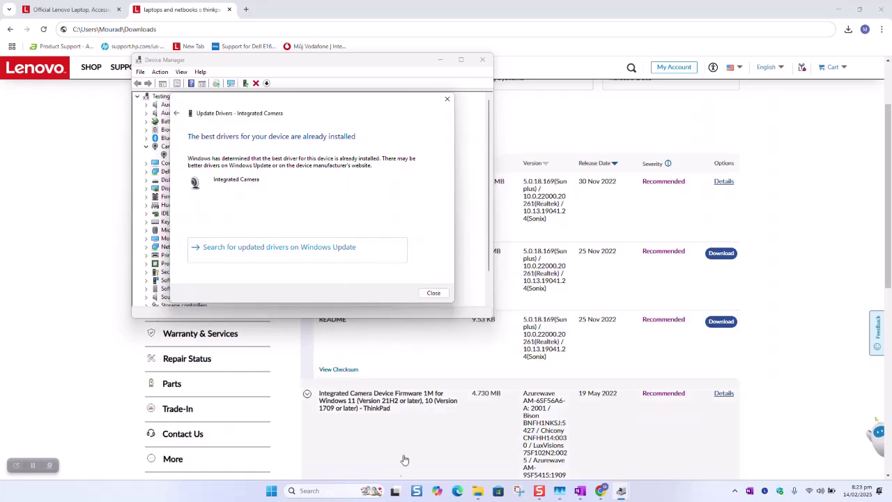
{"action": "left_click", "coordinate": [345, 489]}
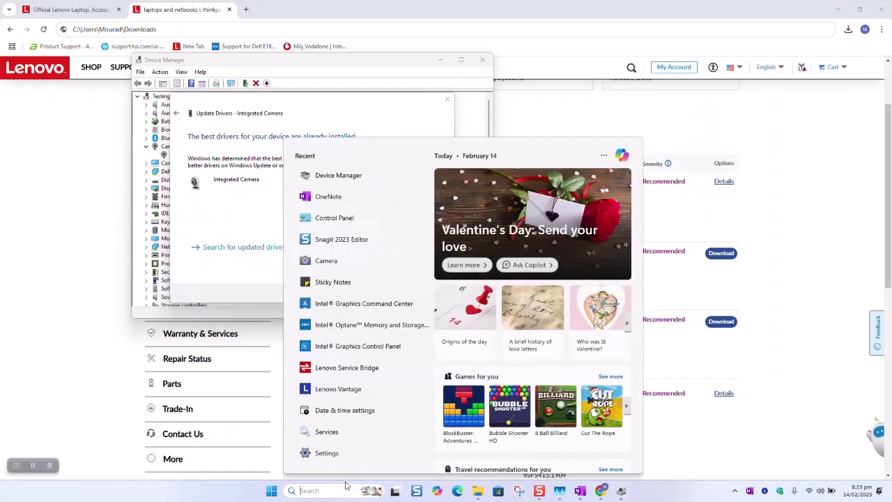
Launch the Camera app to see it still fails, minimize it, and close the update result
{"action": "type", "text": "camera"}
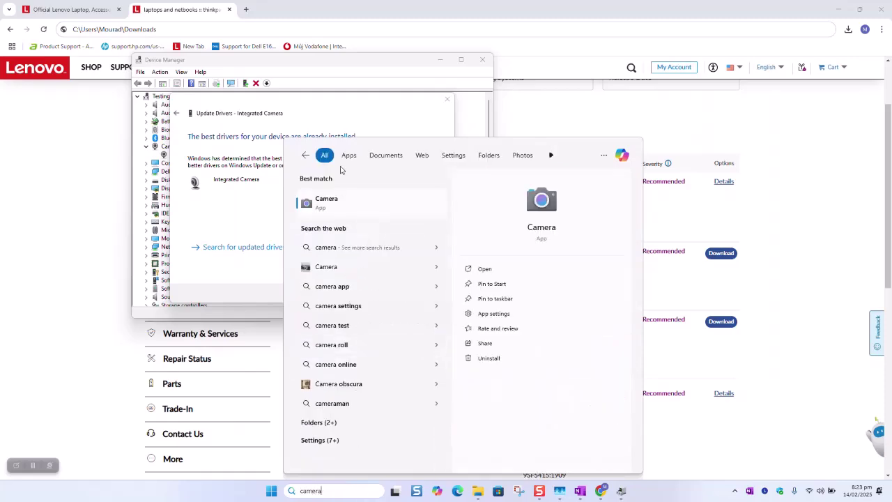
{"action": "left_click", "coordinate": [338, 211]}
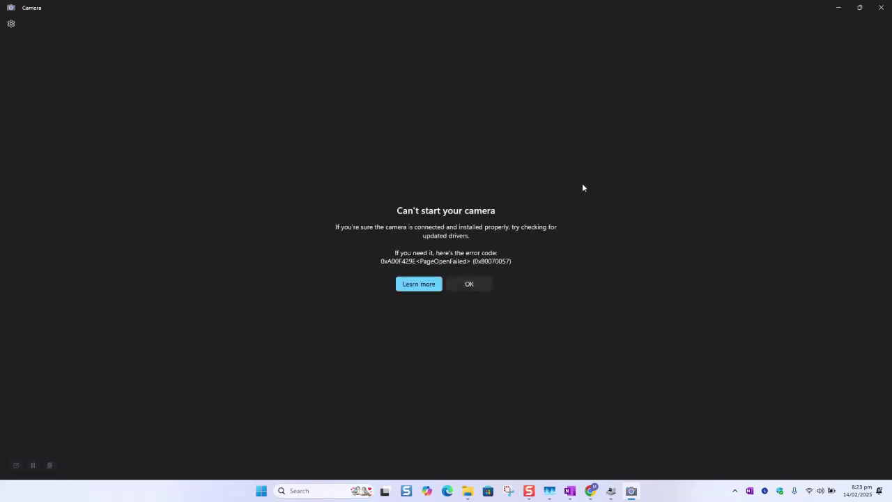
{"action": "left_click", "coordinate": [840, 9]}
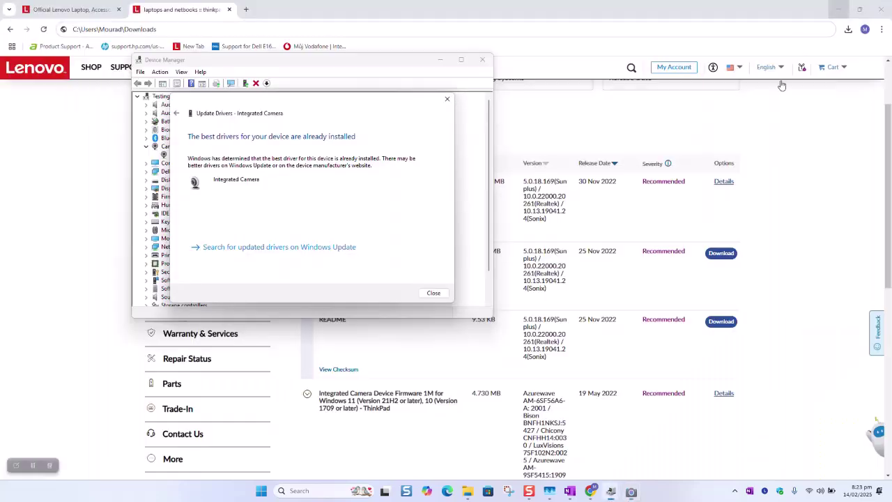
{"action": "left_click", "coordinate": [434, 296]}
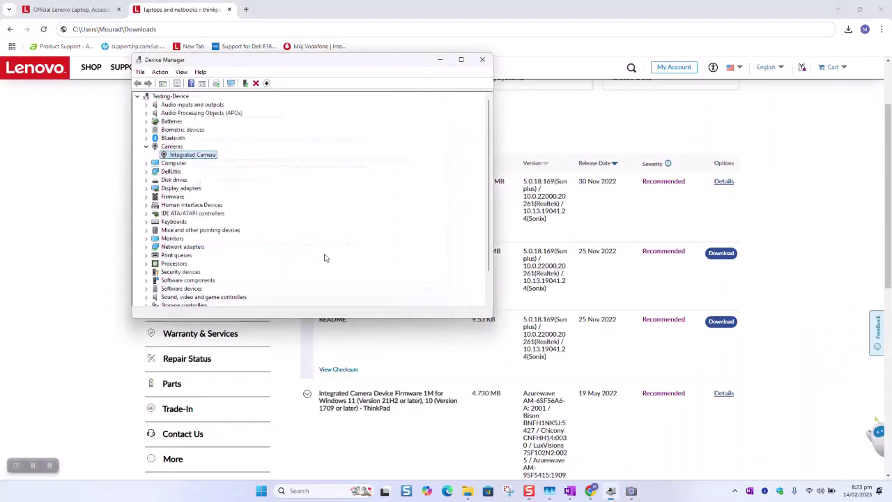
{"action": "right_click", "coordinate": [210, 155]}
Uninstall the Integrated Camera device, after cancelling a disable, and decline the restart
{"action": "left_click", "coordinate": [230, 171]}
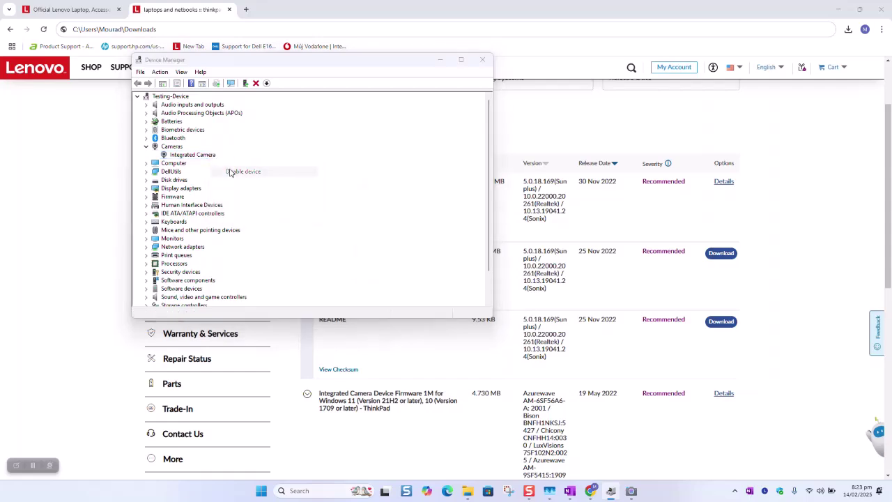
{"action": "left_click", "coordinate": [504, 255]}
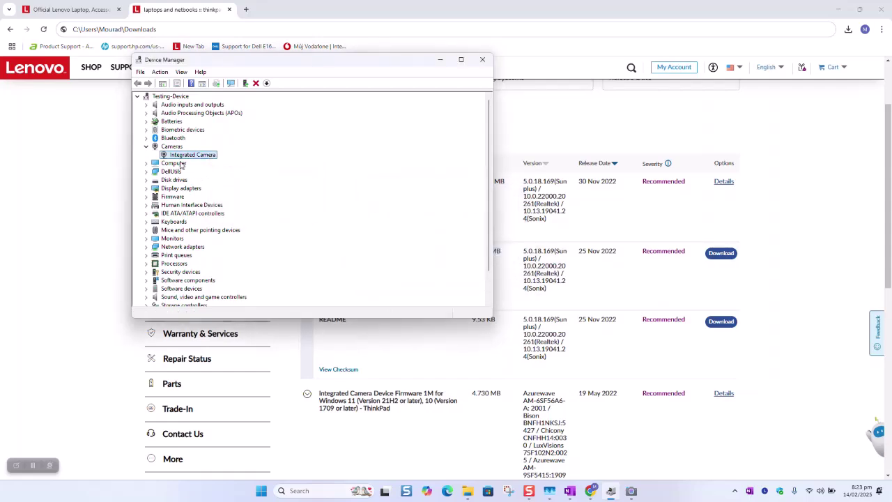
{"action": "right_click", "coordinate": [187, 155]}
{"action": "left_click", "coordinate": [237, 181]}
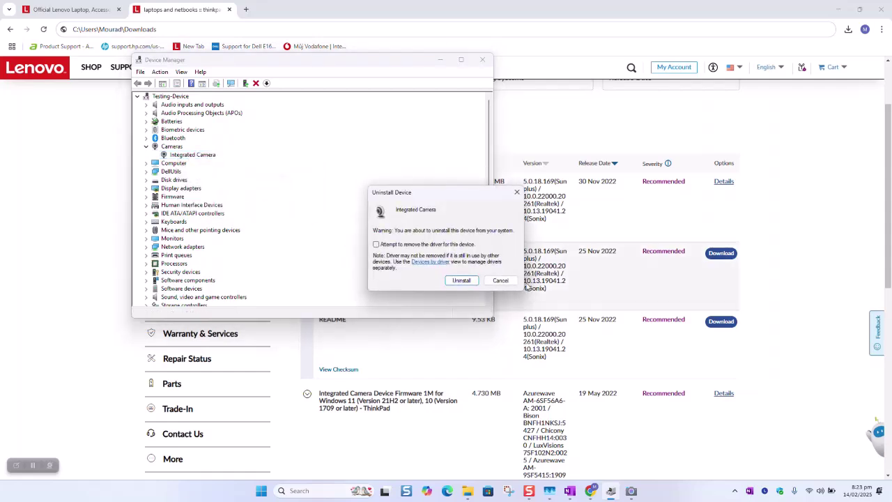
{"action": "left_click", "coordinate": [459, 282]}
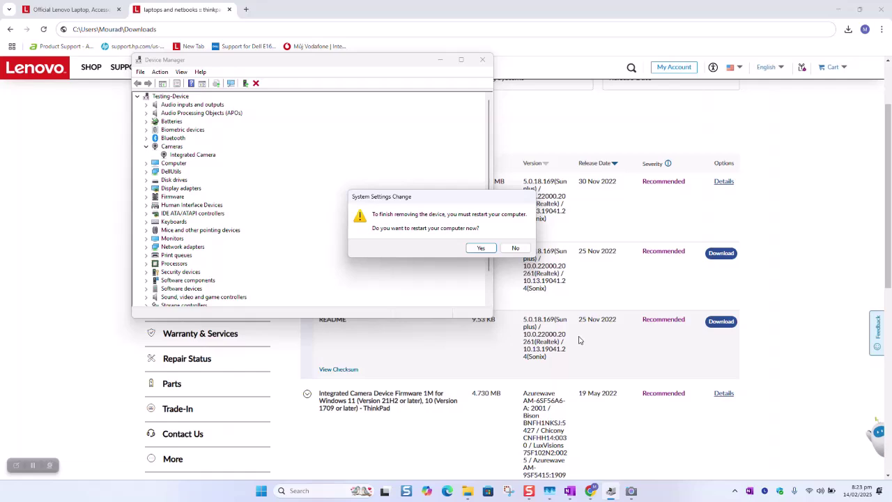
{"action": "left_click", "coordinate": [515, 248]}
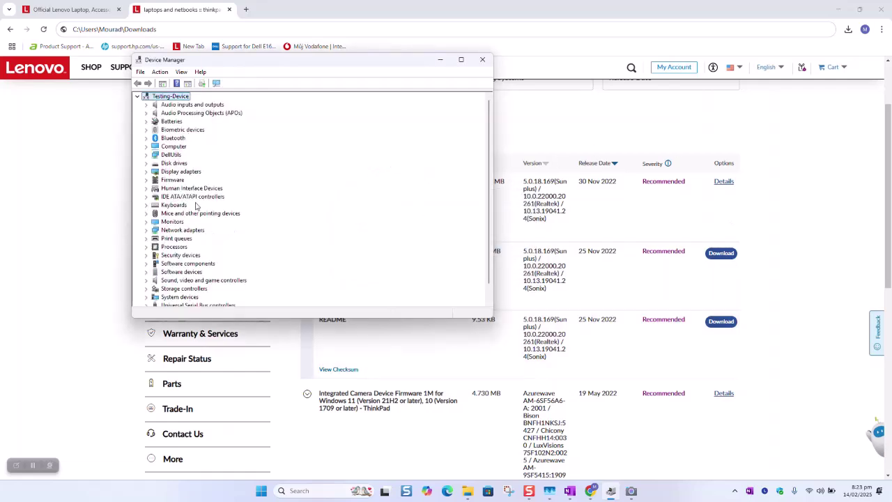
{"action": "scroll", "coordinate": [186, 207], "scroll_direction": "down", "scroll_amount": 1}
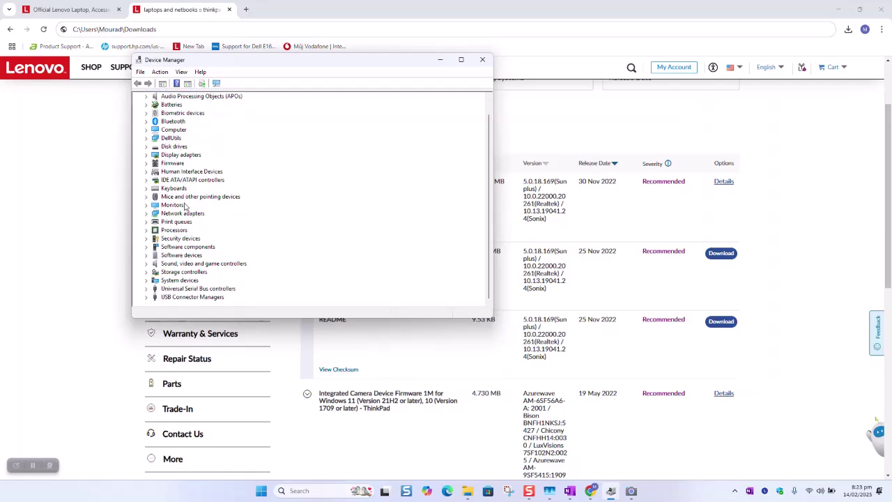
{"action": "left_click", "coordinate": [838, 9]}
Run the downloaded r16cm16w (1) driver package from Downloads as administrator
{"action": "left_click", "coordinate": [839, 9]}
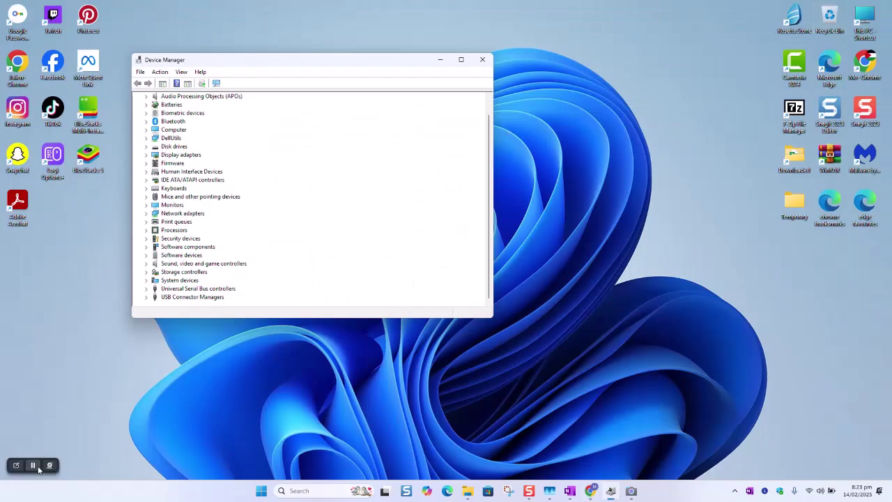
{"action": "left_click", "coordinate": [468, 491]}
{"action": "left_click", "coordinate": [519, 111]}
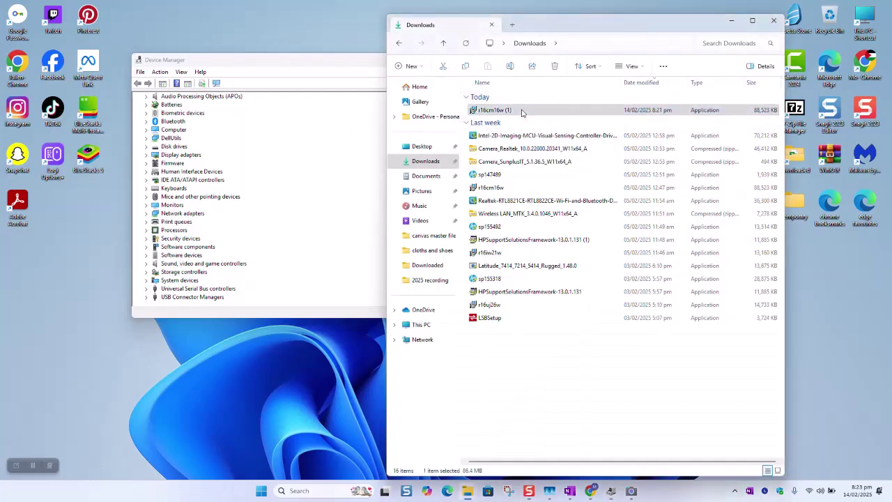
{"action": "right_click", "coordinate": [521, 113]}
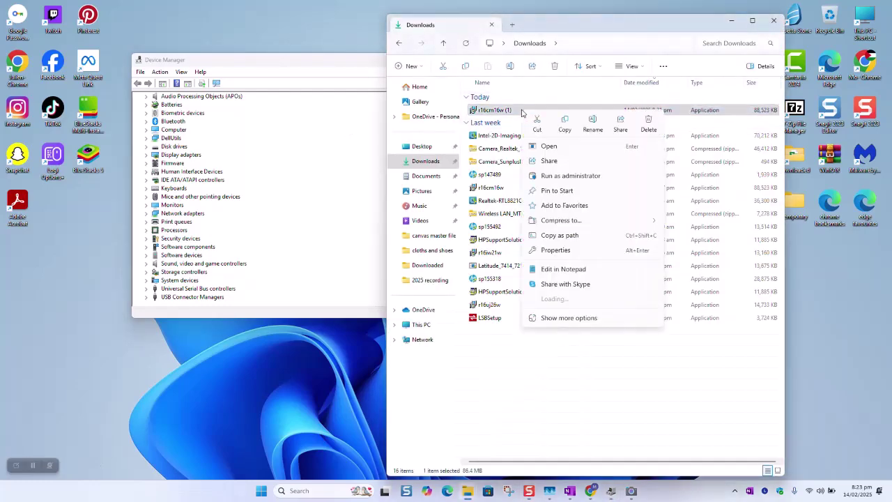
{"action": "left_click", "coordinate": [570, 178]}
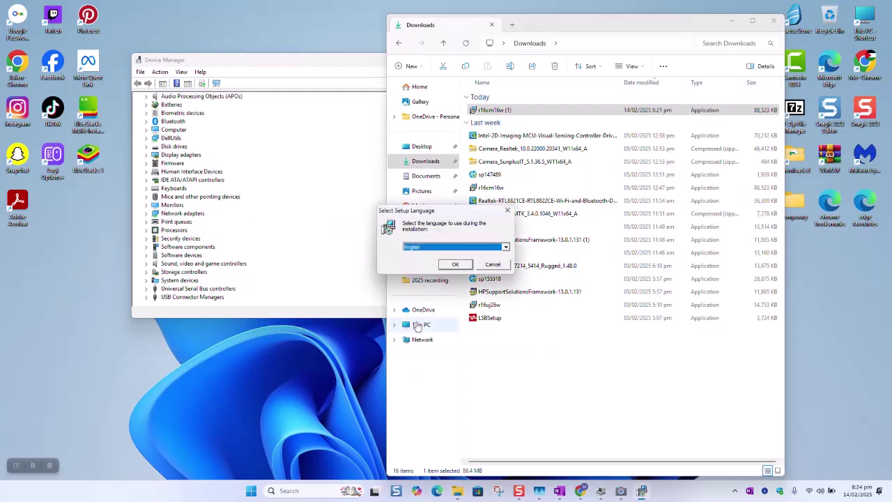
Choose English as the setup language and accept the Lenovo licence agreement
{"action": "left_click", "coordinate": [462, 263]}
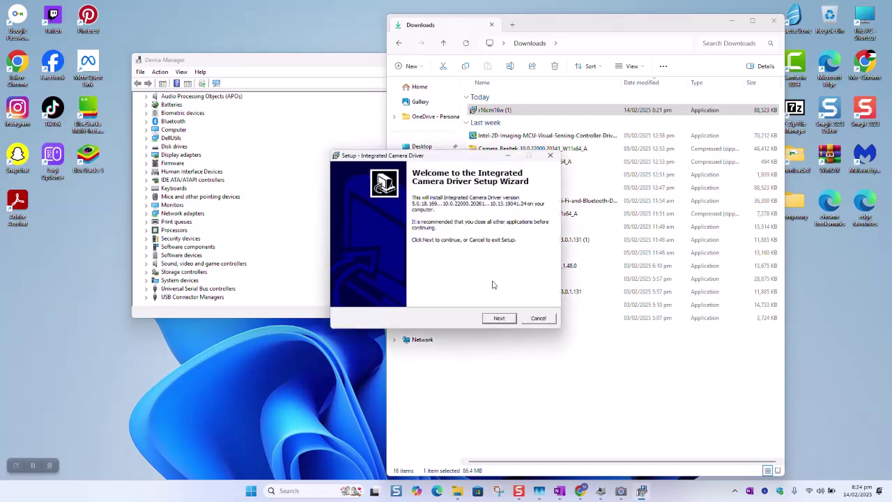
{"action": "left_click", "coordinate": [500, 319]}
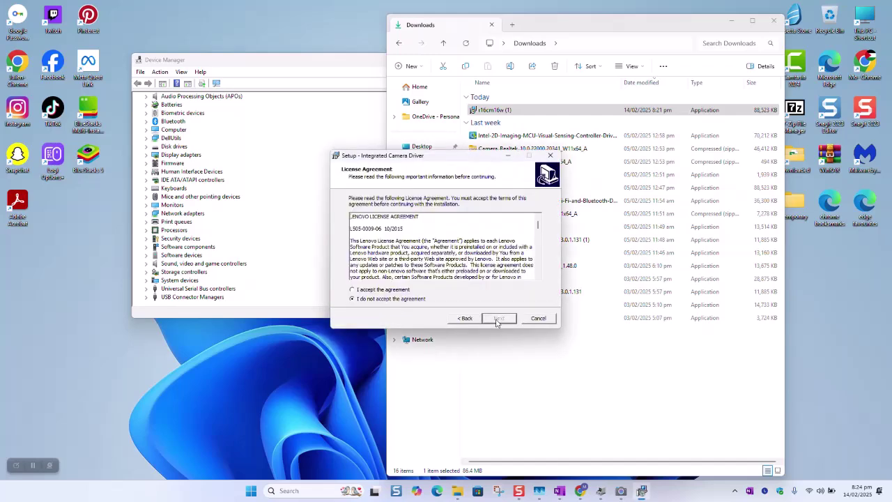
{"action": "left_click", "coordinate": [405, 293]}
{"action": "left_click_drag", "start_coordinate": [541, 229], "coordinate": [539, 282]}
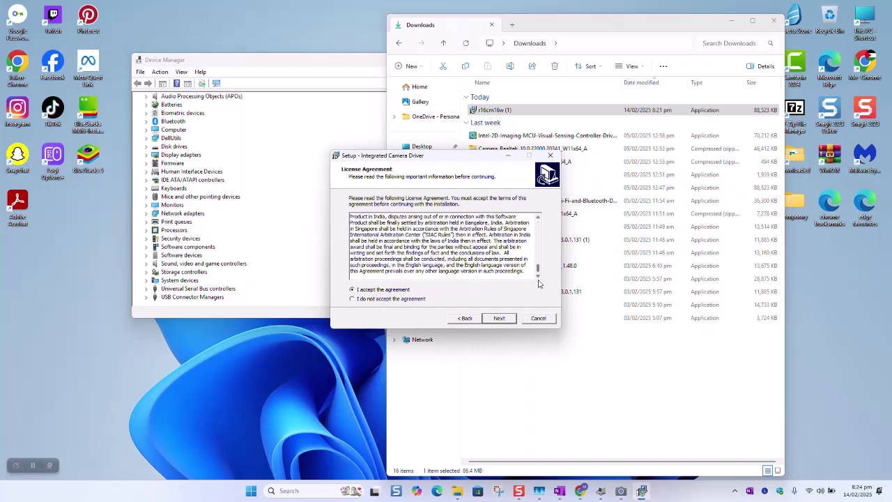
{"action": "left_click", "coordinate": [499, 319]}
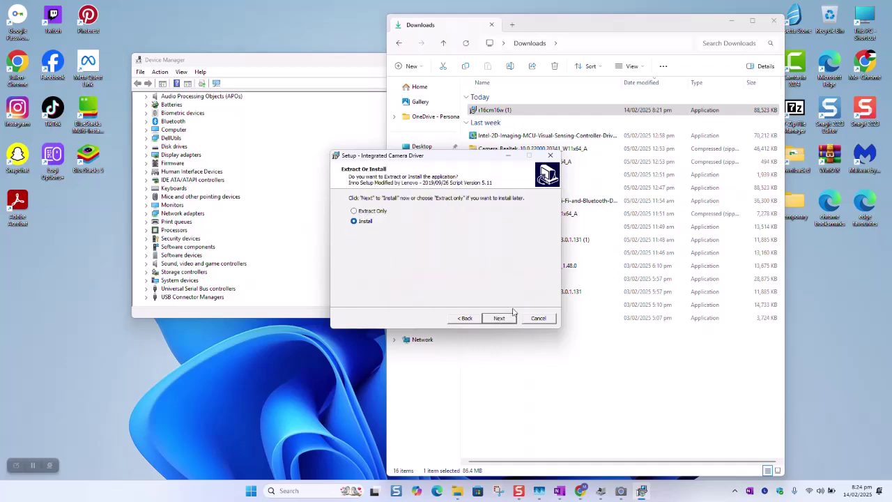
Keep the full Install option and start installing, arranging the windows side by side
{"action": "left_click", "coordinate": [496, 319]}
{"action": "left_click", "coordinate": [496, 319]}
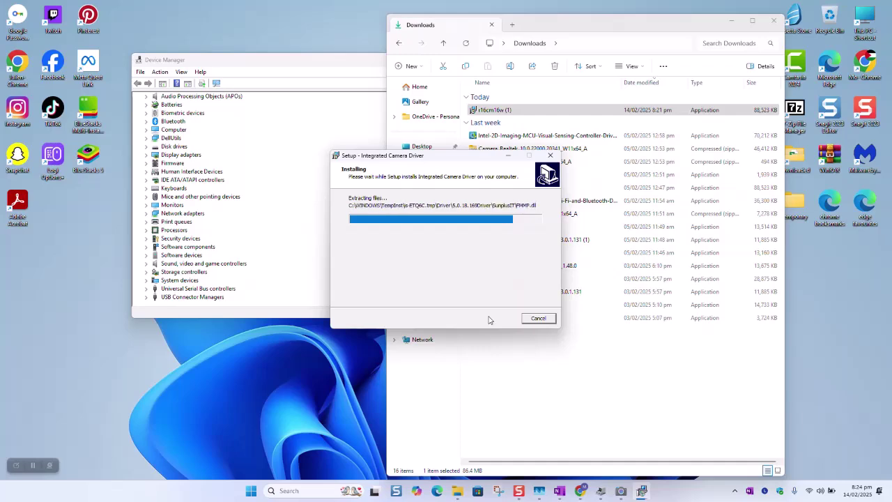
{"action": "left_click_drag", "start_coordinate": [246, 56], "coordinate": [145, 93]}
{"action": "left_click_drag", "start_coordinate": [167, 59], "coordinate": [454, 95]}
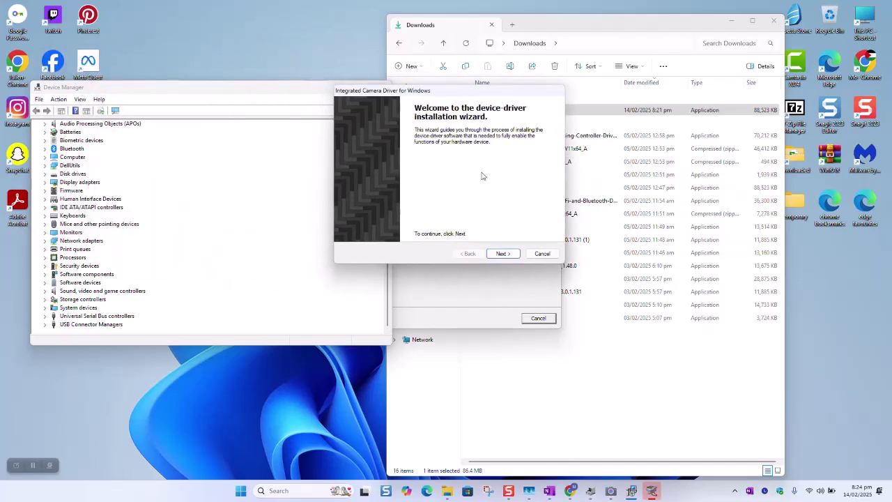
Install the Realtek camera device drivers from the device-driver wizard
{"action": "left_click", "coordinate": [514, 256]}
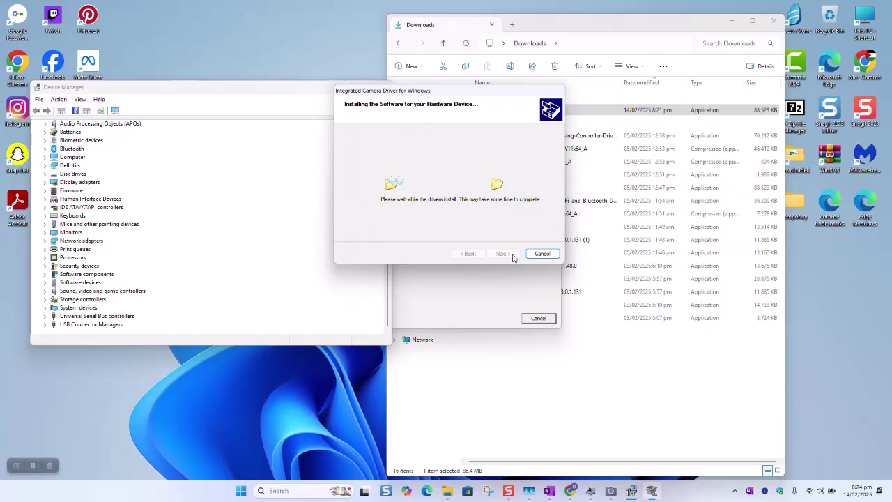
{"action": "left_click_drag", "start_coordinate": [488, 96], "coordinate": [803, 70]}
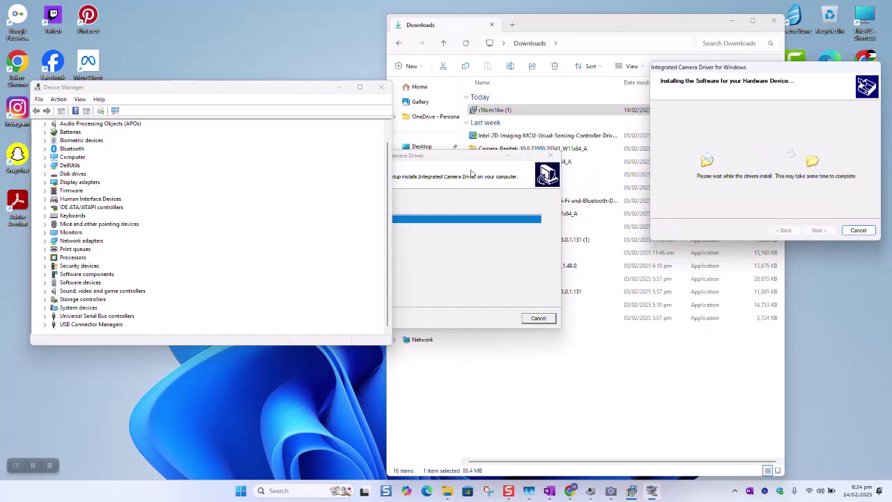
{"action": "left_click", "coordinate": [451, 161]}
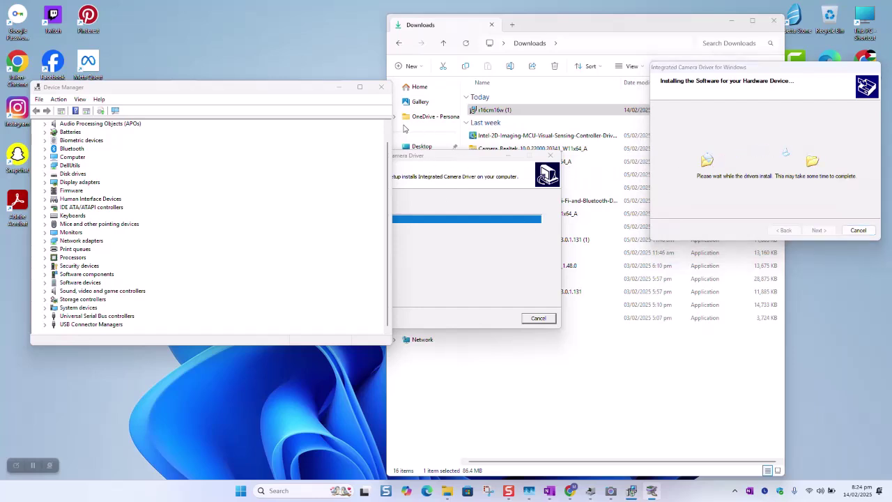
Finish the device-driver wizard and exit the completed Integrated Camera Driver Setup
{"action": "left_click", "coordinate": [246, 81]}
{"action": "left_click_drag", "start_coordinate": [247, 81], "coordinate": [204, 47]}
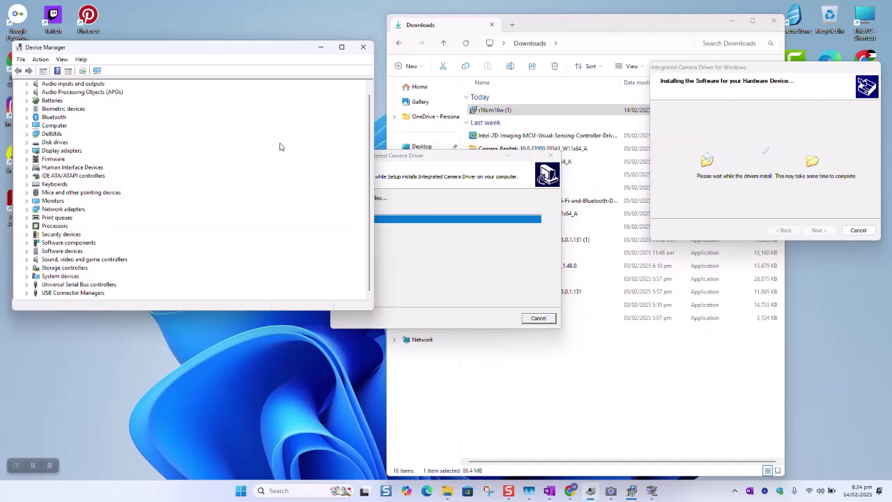
{"action": "left_click", "coordinate": [32, 468]}
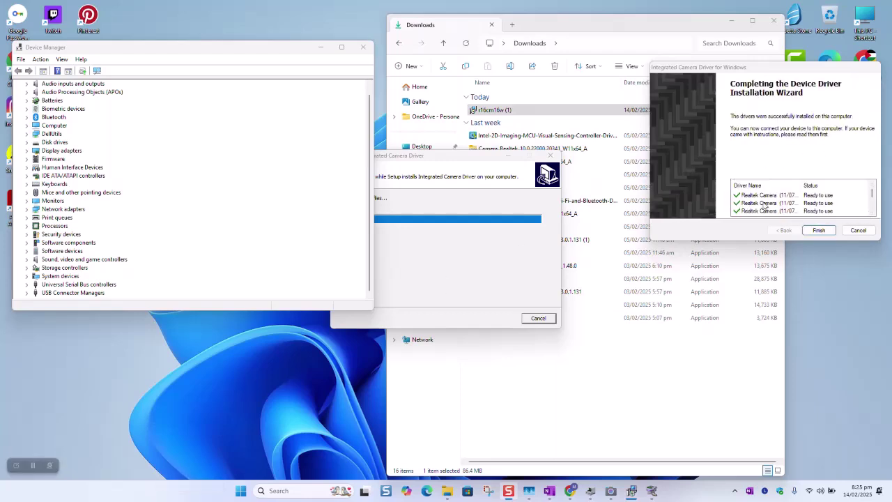
{"action": "left_click", "coordinate": [810, 229]}
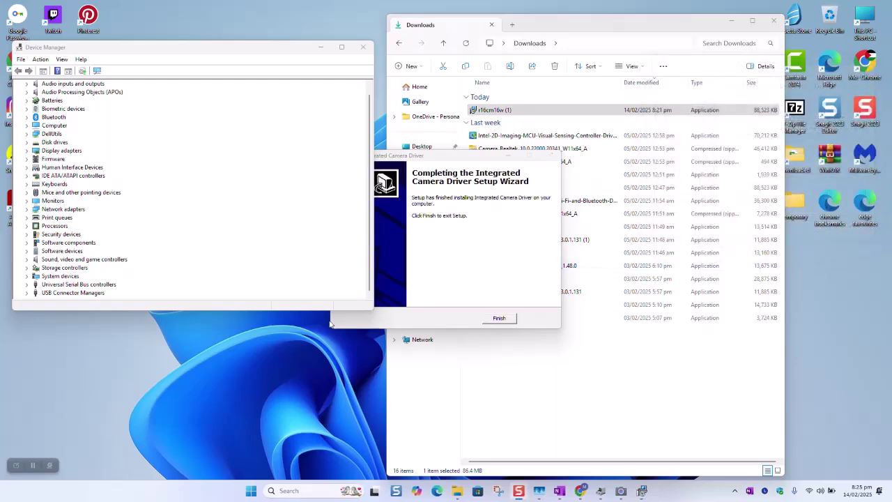
{"action": "left_click", "coordinate": [514, 321]}
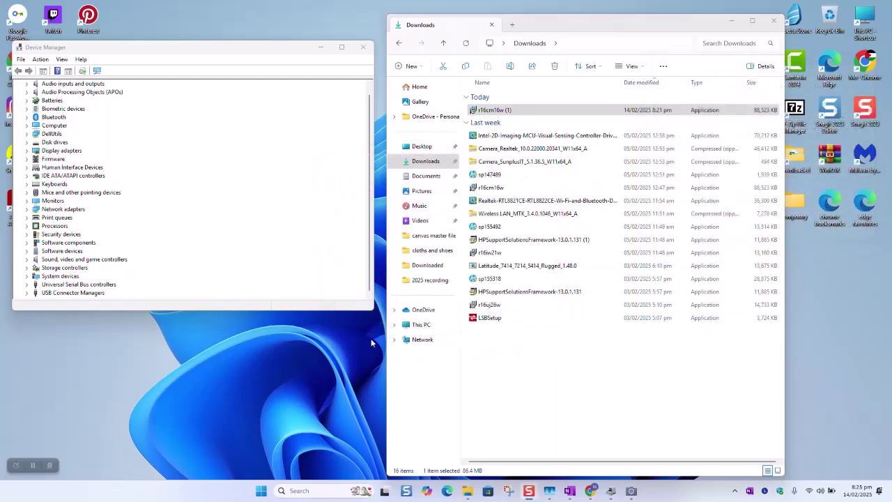
Enlarge the Device Manager window and run Scan for hardware changes three times
{"action": "left_click_drag", "start_coordinate": [374, 311], "coordinate": [396, 343]}
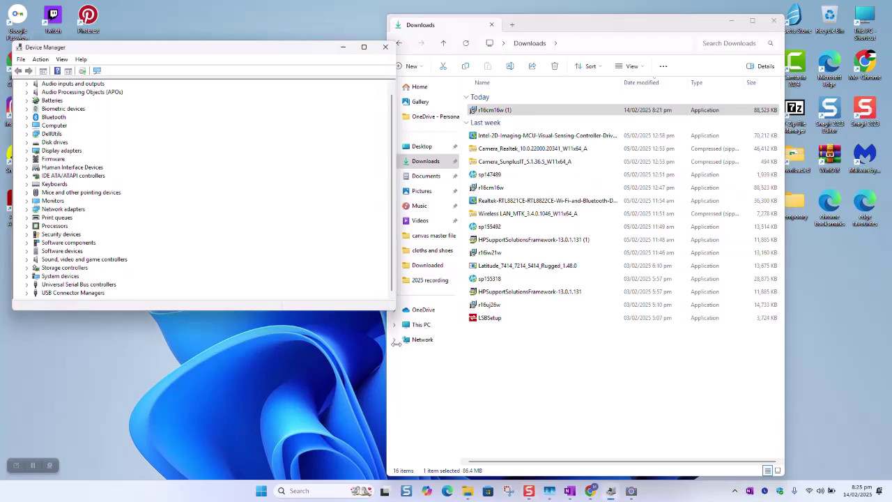
{"action": "left_click_drag", "start_coordinate": [356, 315], "coordinate": [357, 387]}
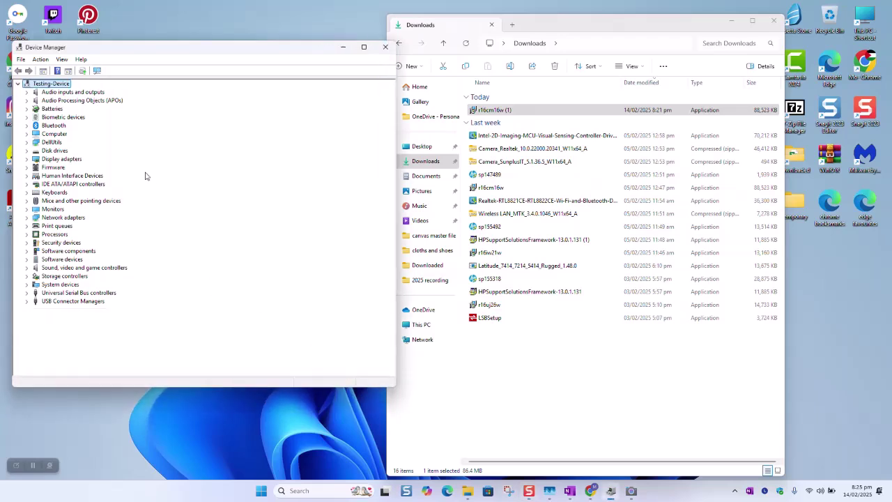
{"action": "left_click", "coordinate": [98, 70]}
{"action": "left_click", "coordinate": [97, 70]}
{"action": "left_click", "coordinate": [97, 72]}
{"action": "left_click", "coordinate": [35, 465]}
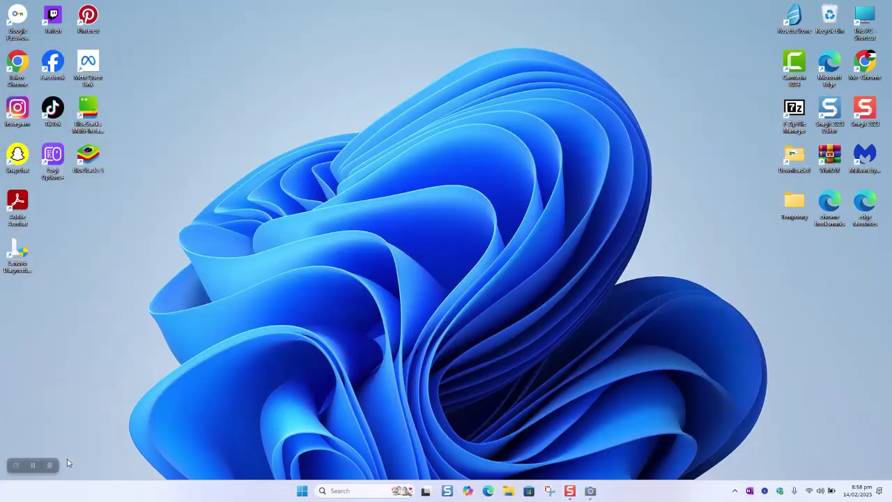
Reopen Device Manager via a 'device' search and select Integrated Camera under Cameras
{"action": "left_click", "coordinate": [347, 491]}
{"action": "type", "text": "device"}
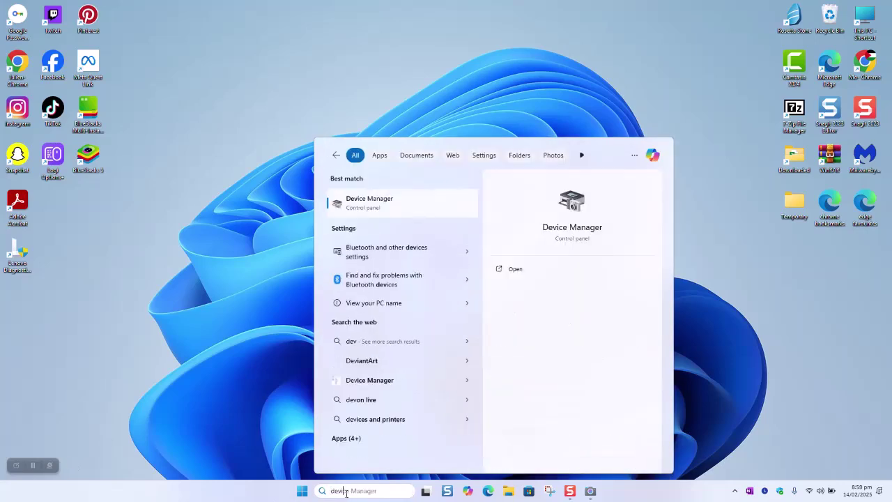
{"action": "left_click", "coordinate": [416, 201]}
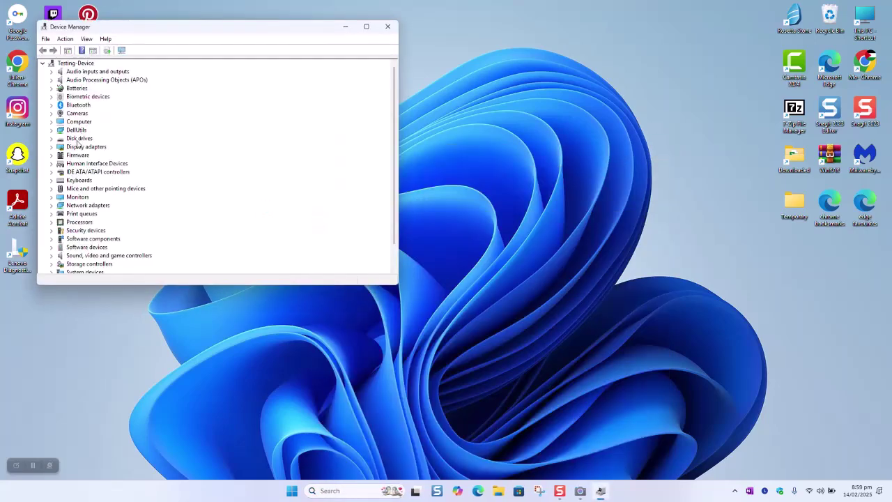
{"action": "left_click", "coordinate": [58, 116]}
{"action": "double_click", "coordinate": [57, 117]}
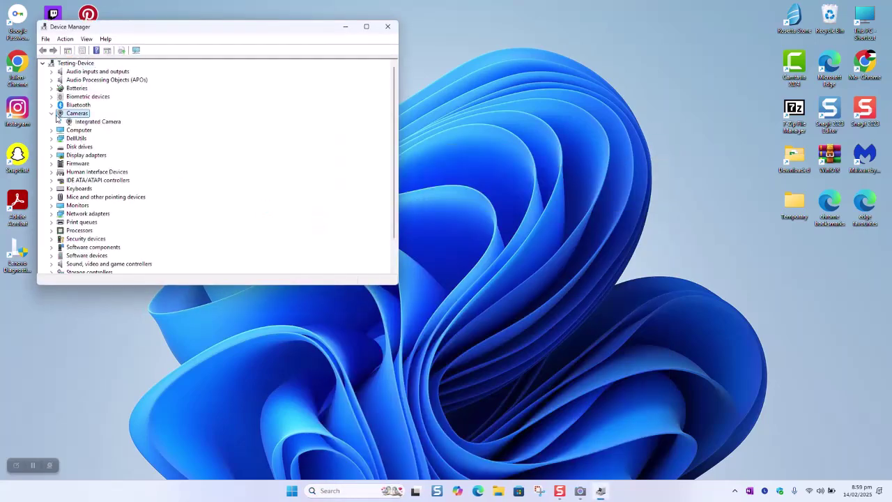
{"action": "left_click", "coordinate": [101, 122]}
Close Device Manager, open the Camera app to check its live feed, then close it
{"action": "left_click", "coordinate": [391, 29]}
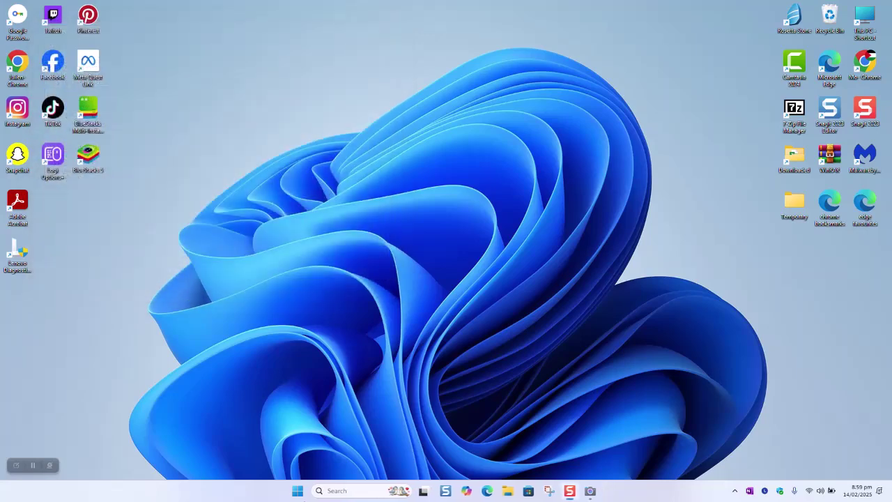
{"action": "left_click", "coordinate": [358, 491]}
{"action": "type", "text": "camera"}
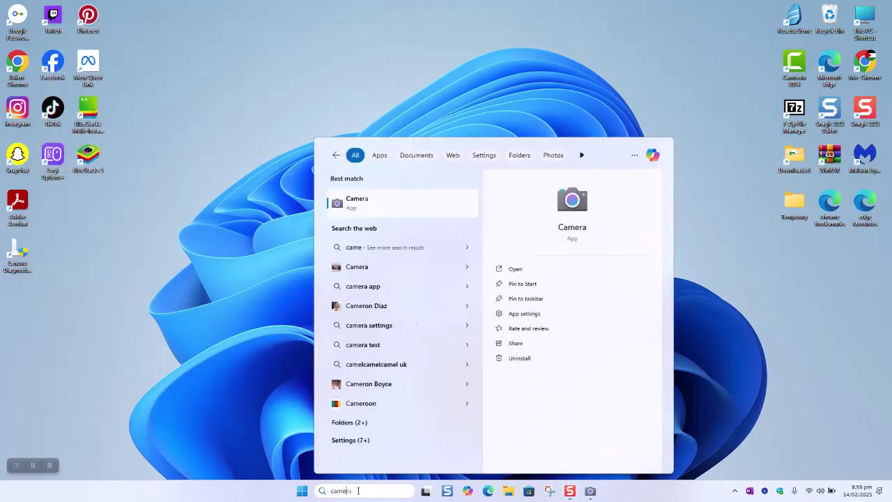
{"action": "left_click", "coordinate": [366, 210]}
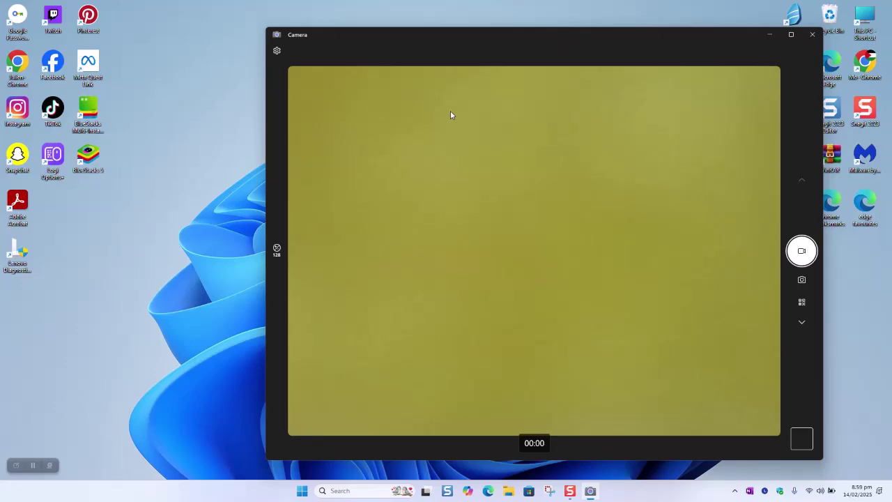
{"action": "left_click", "coordinate": [813, 35]}
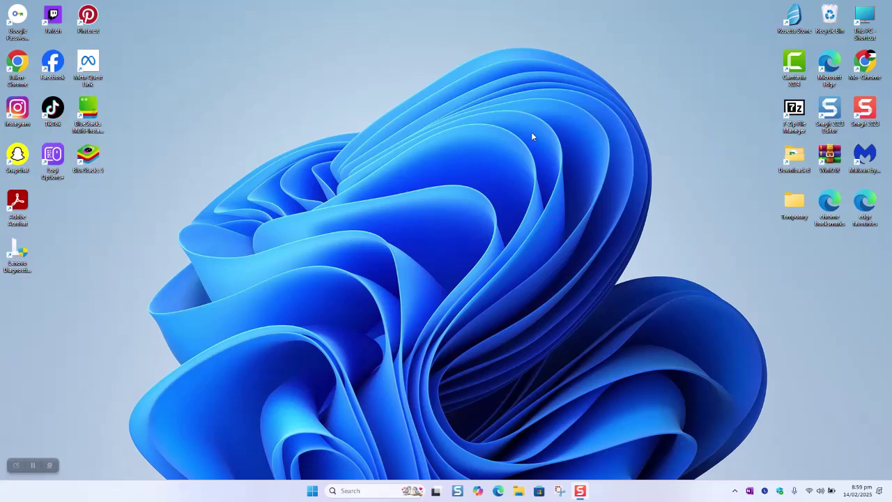